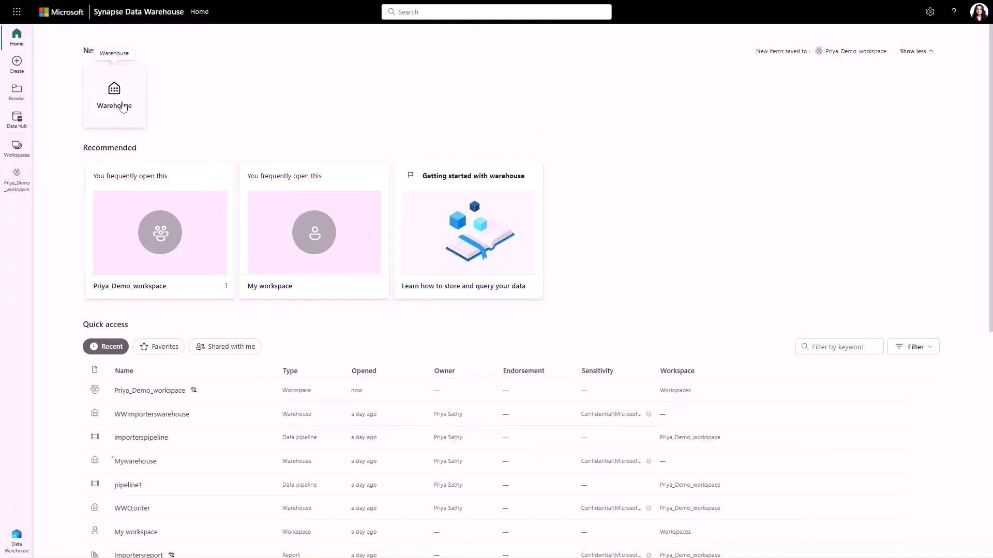
Create a new warehouse named WWimporters with the sensitivity label Confidential, Microsoft FTE
left_click(123, 107)
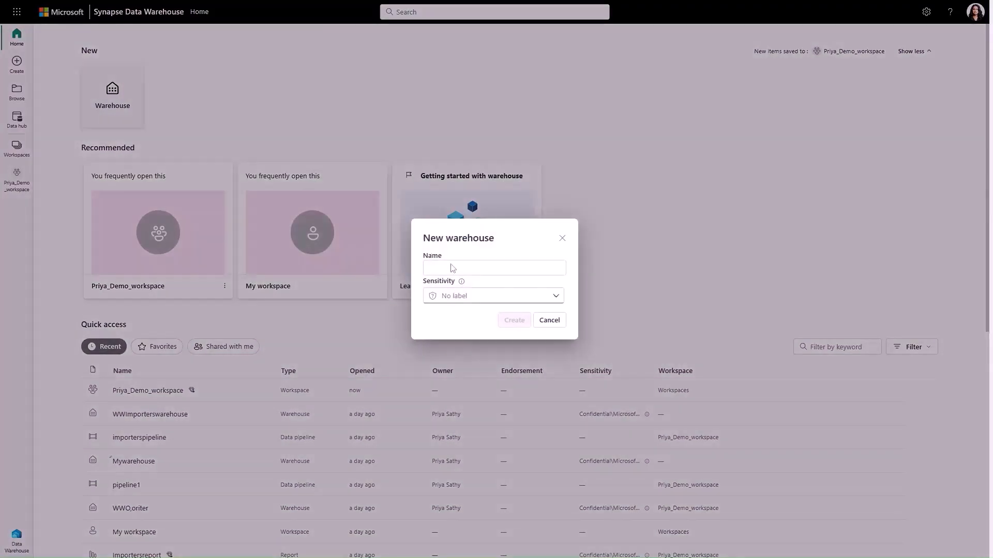
left_click(451, 266)
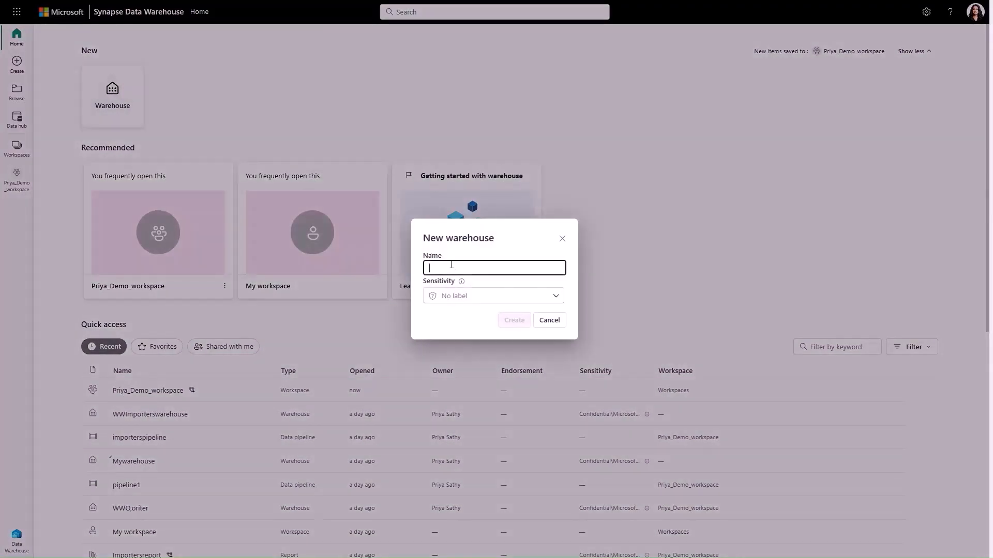
type("WWimporters")
left_click(479, 298)
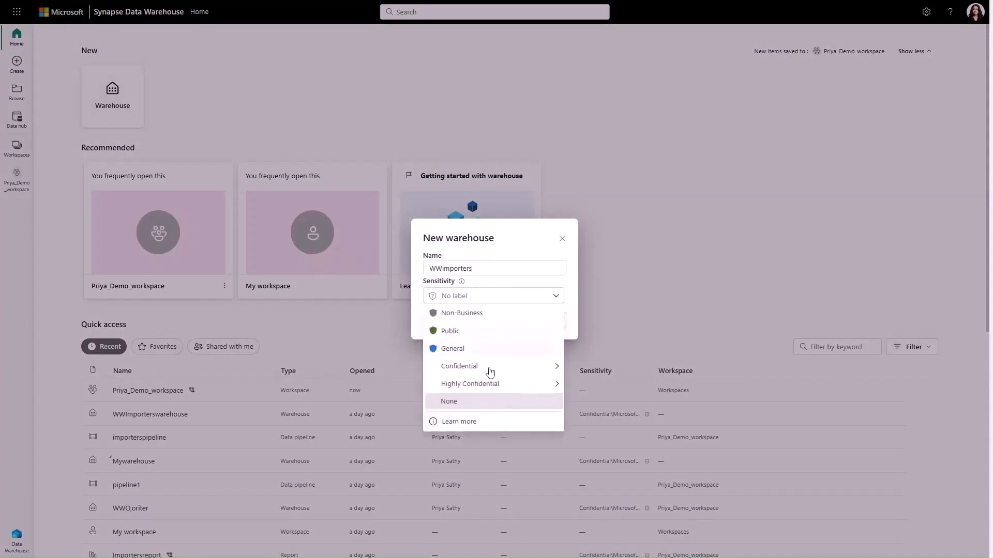
mouse_move(488, 368)
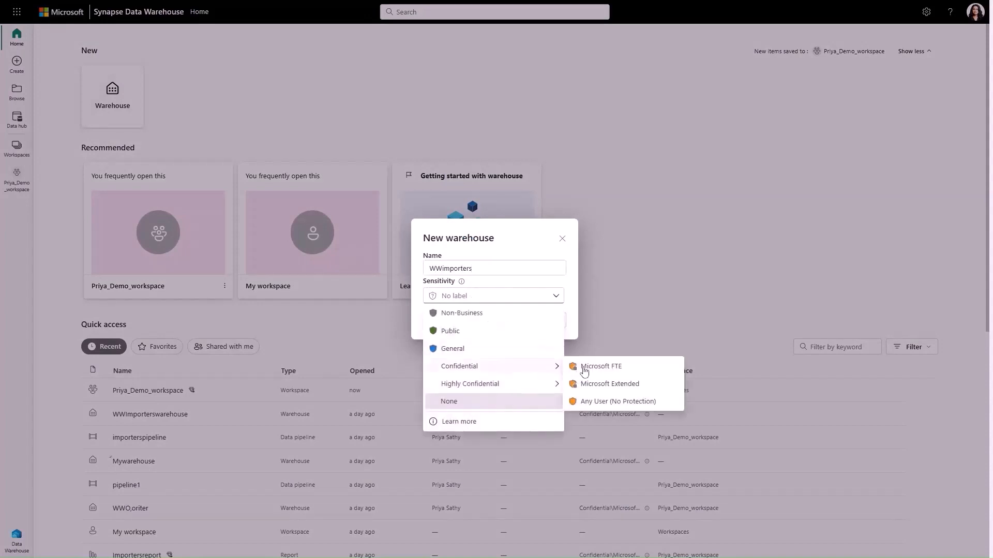
left_click(582, 367)
left_click(515, 320)
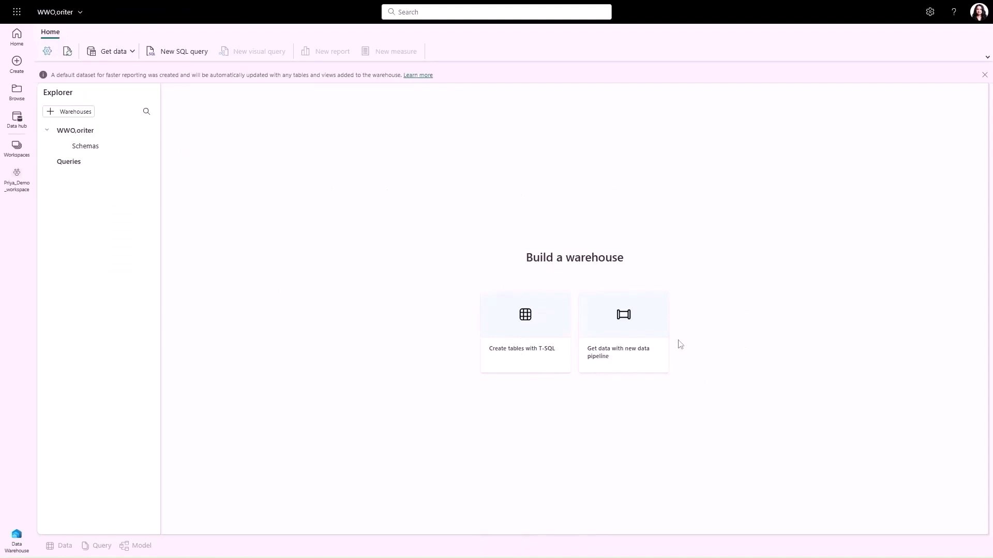
Create the data pipeline pipeline1 for the warehouse and choose Azure SQL Database as its data source
left_click(648, 351)
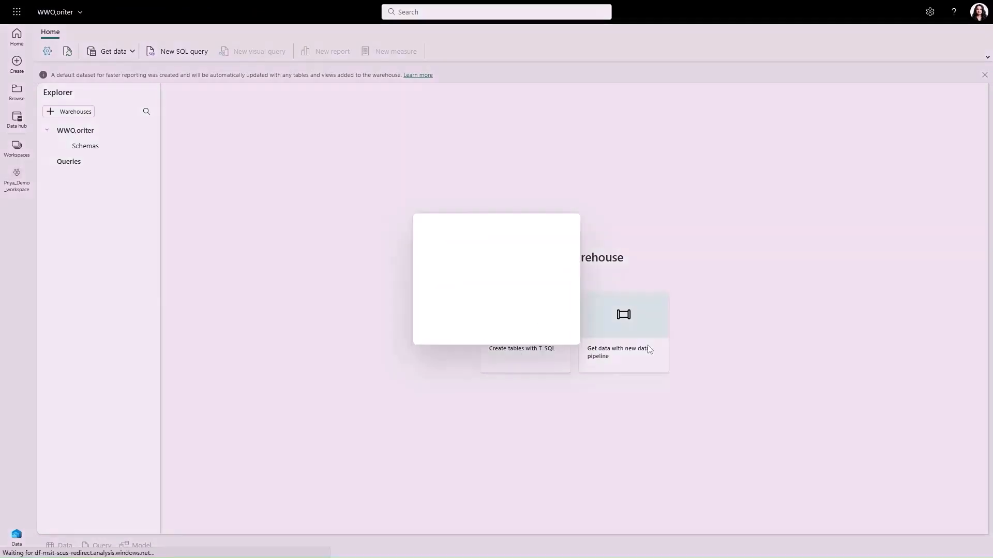
left_click(516, 324)
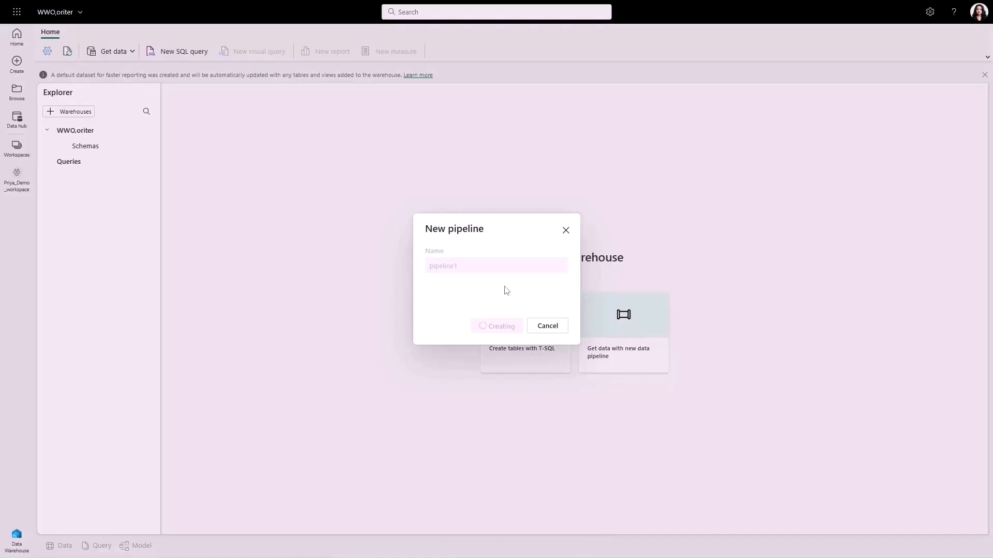
scroll(517, 298, "down", 2)
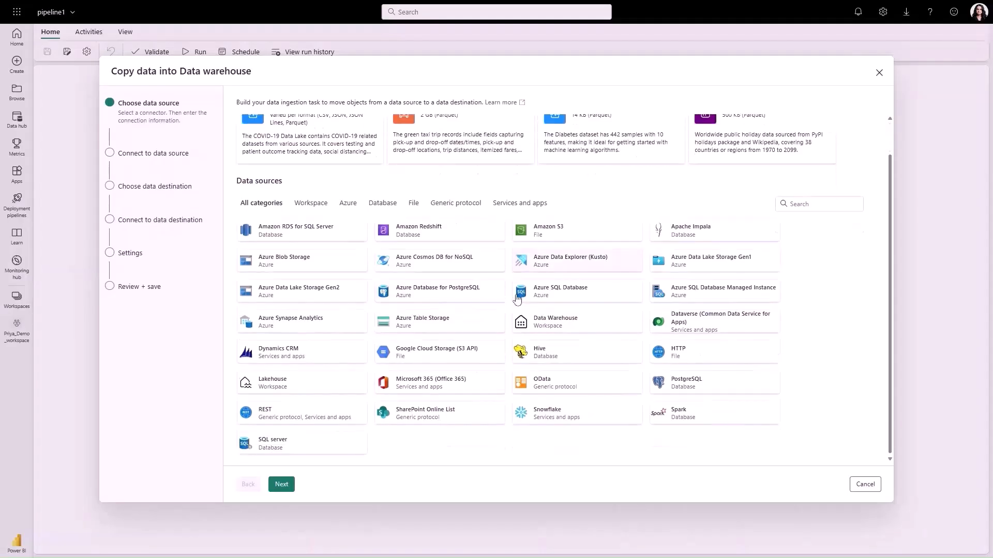
left_click(344, 204)
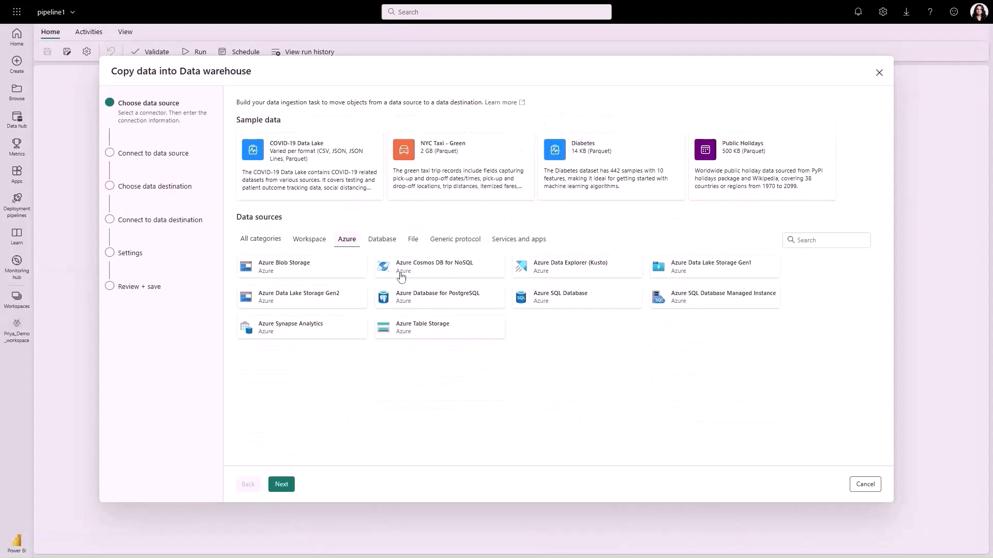
left_click(282, 485)
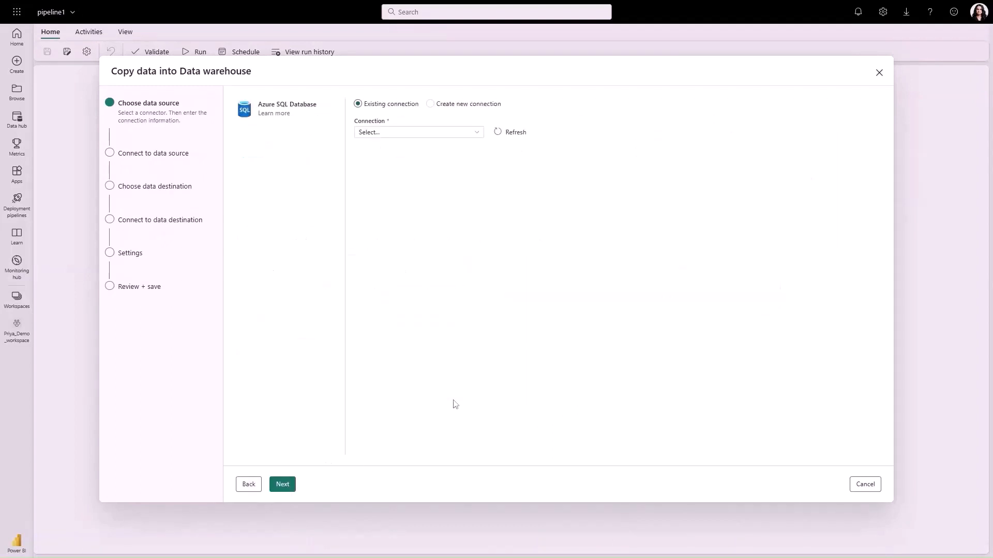
Connect to the data source through the existing Build2022Demo connection
left_click(436, 134)
left_click(423, 179)
left_click(284, 485)
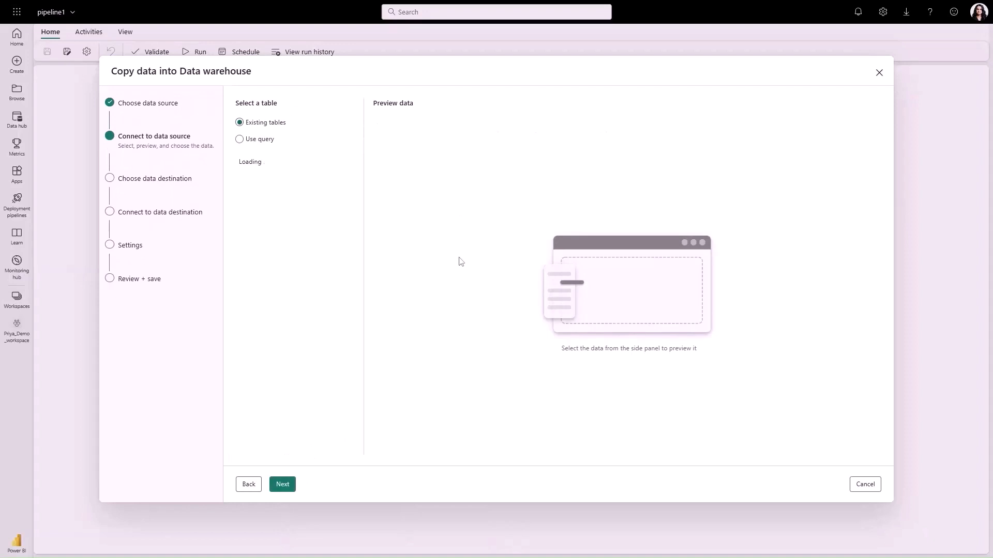
Select the dbo tables Customers, Employees, fact_sale, Orders and Products as the data to copy
left_click(243, 274)
left_click(243, 380)
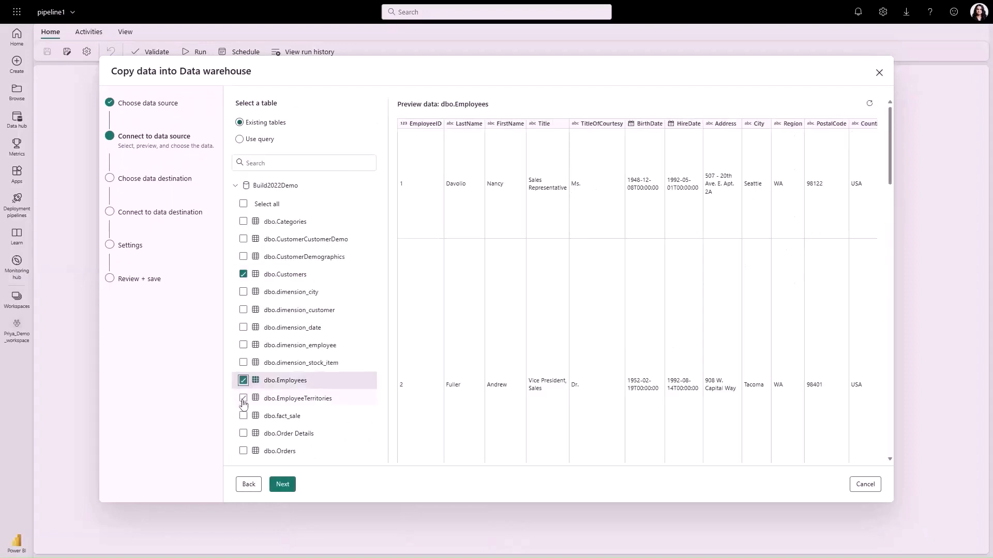
left_click(243, 416)
left_click(243, 451)
scroll(305, 362, "down", 1)
left_click(243, 428)
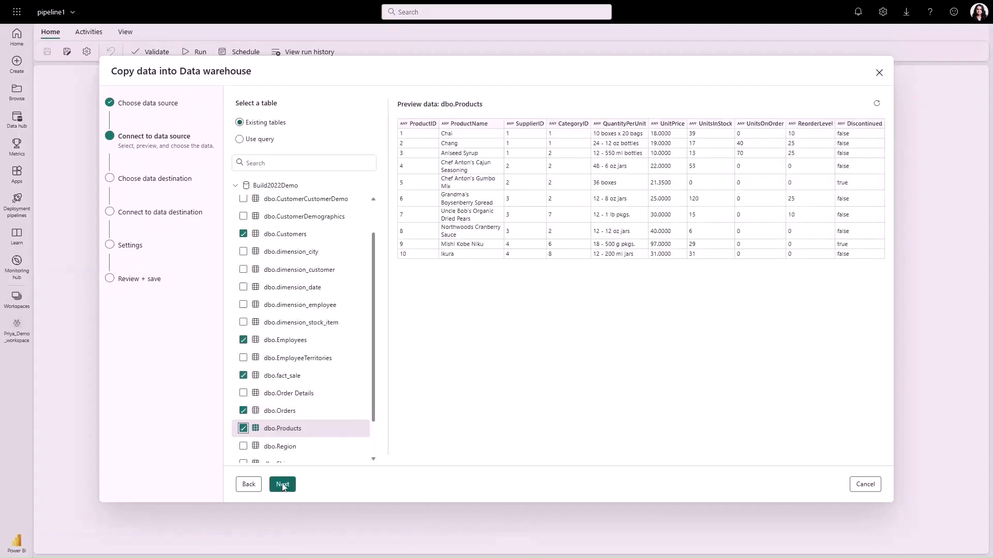
left_click(282, 485)
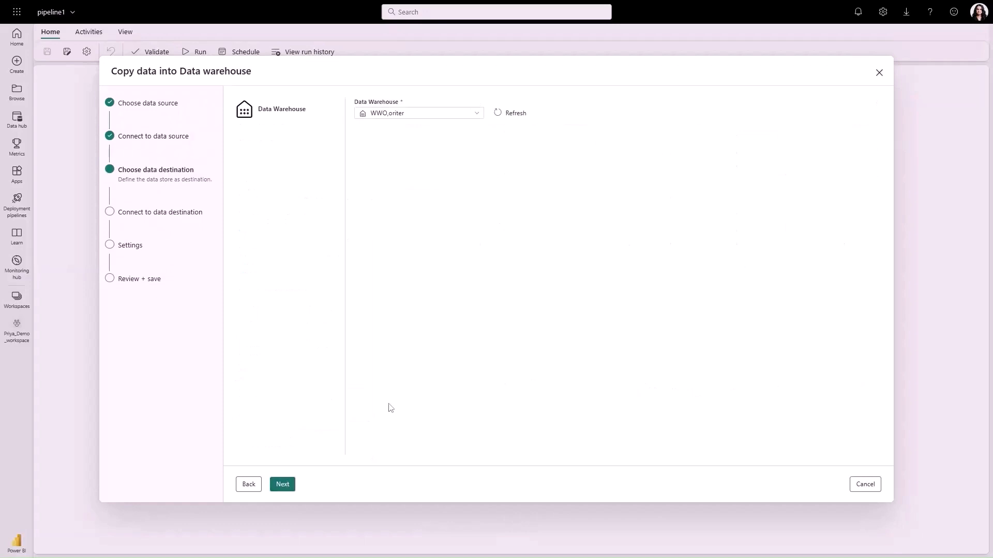
Accept the WWO,oriter warehouse as the destination and review the column mappings of the Employees table
left_click(286, 487)
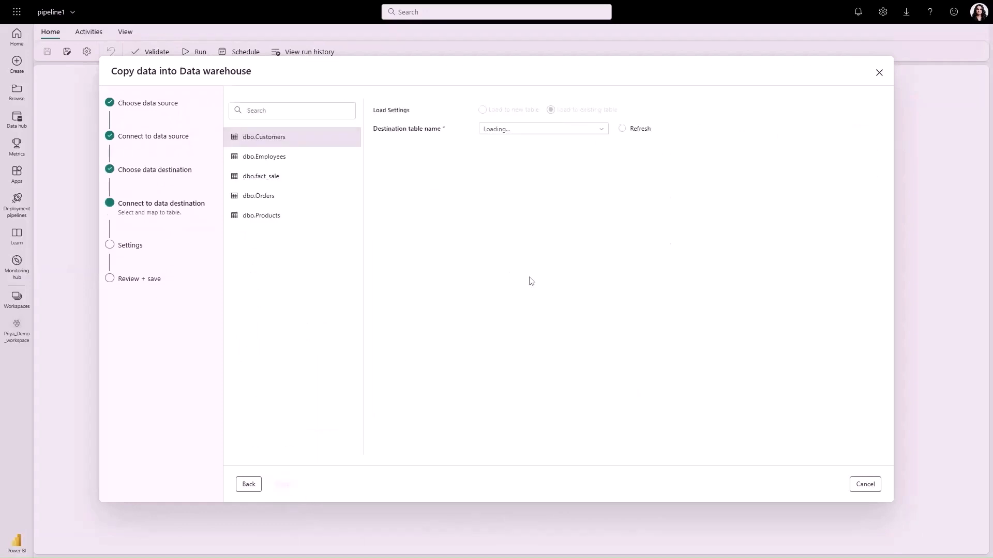
left_click(262, 158)
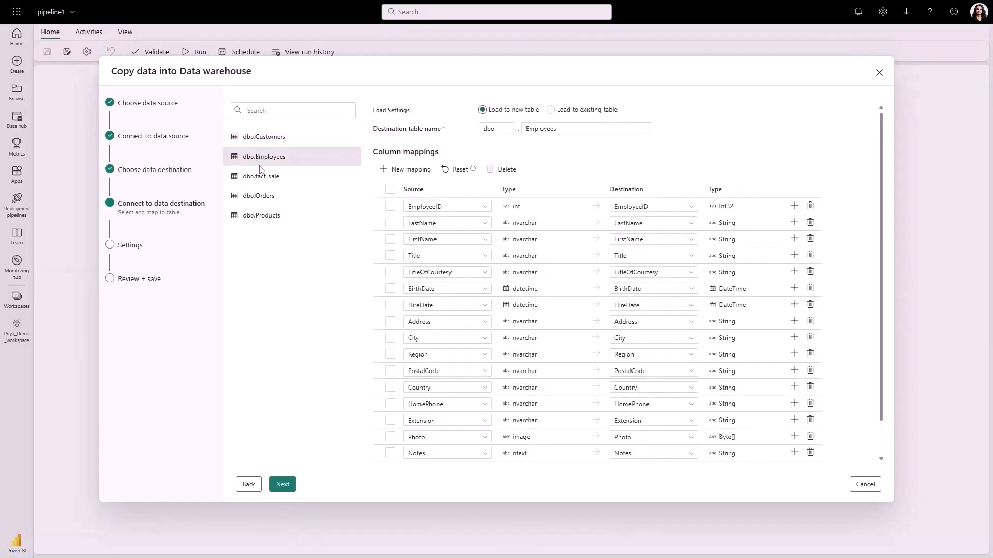
left_click(260, 176)
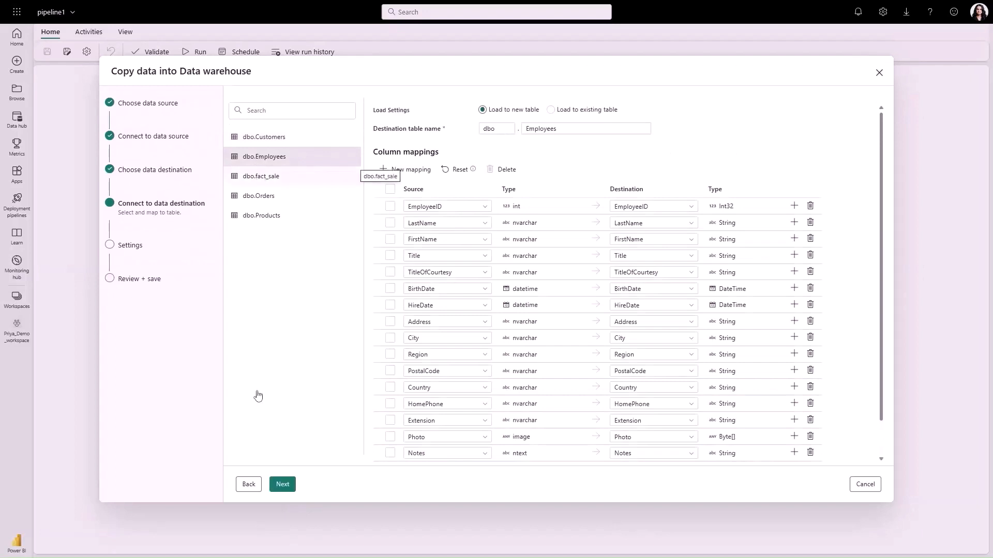
Accept the destination mappings and finish the copy setup with the data transfer set to start immediately
left_click(282, 490)
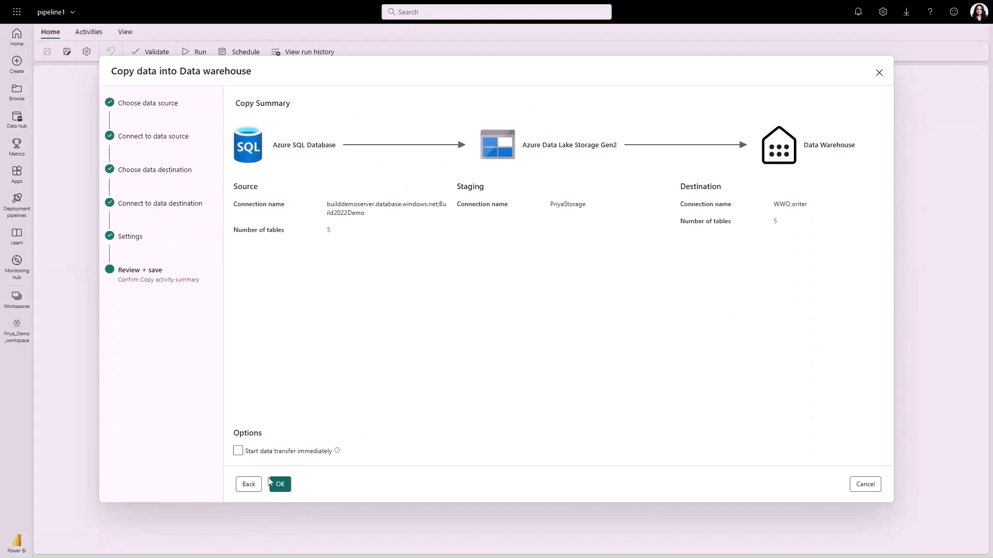
left_click(237, 451)
left_click(291, 485)
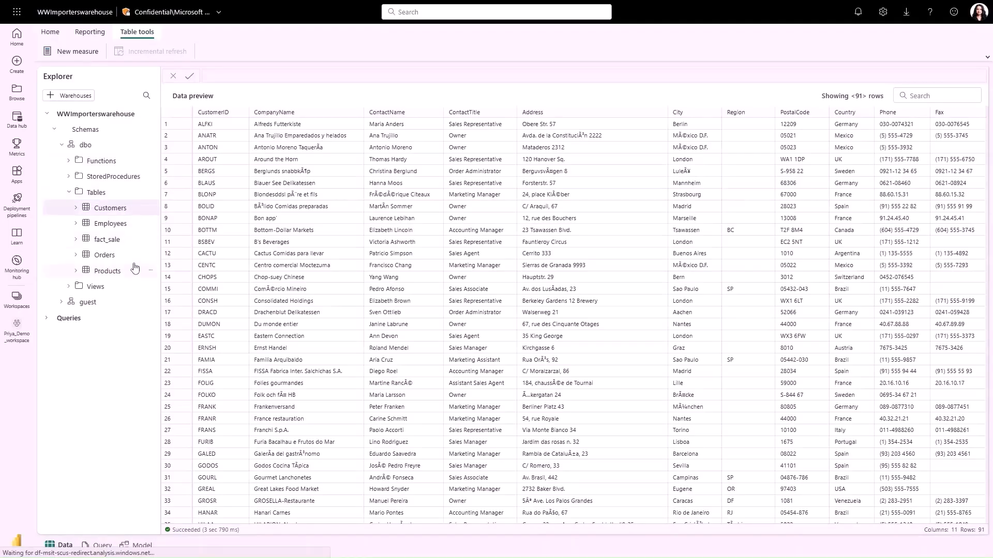
Search the Customers data preview for germany, and clear the search
left_click(920, 95)
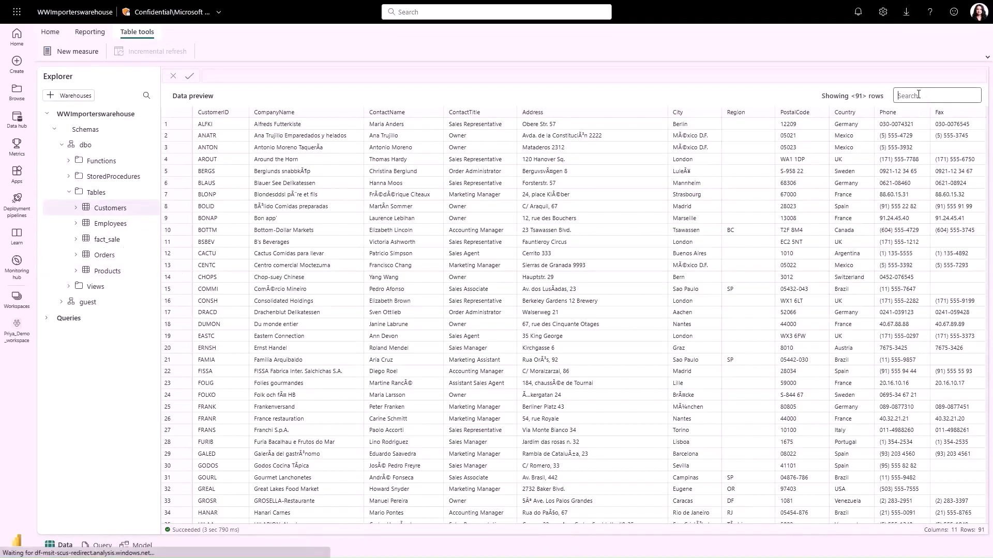
type("germany")
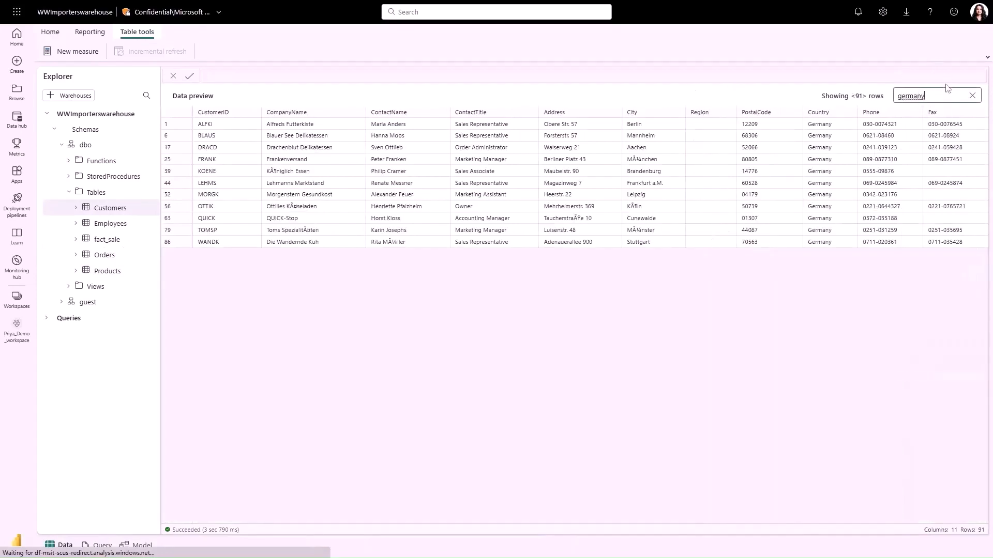
left_click(972, 96)
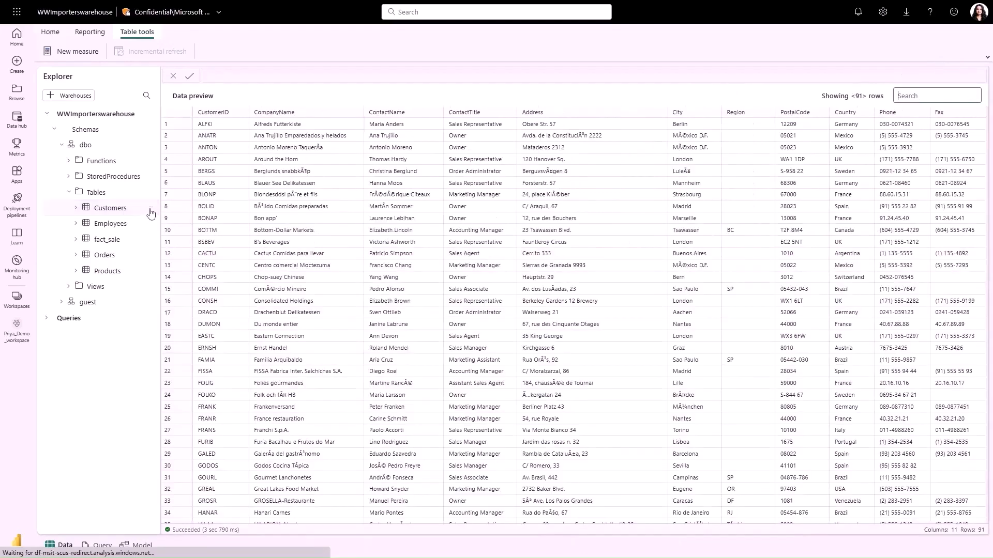
Generate a SQL query selecting the top 100 rows of the Customers table and run the whole statement
left_click(151, 210)
mouse_move(181, 218)
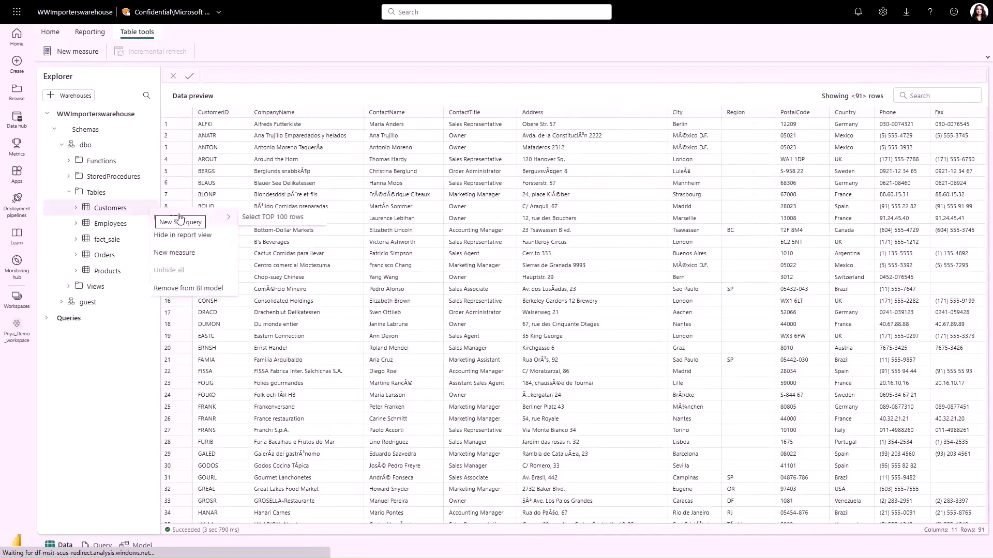
left_click(253, 217)
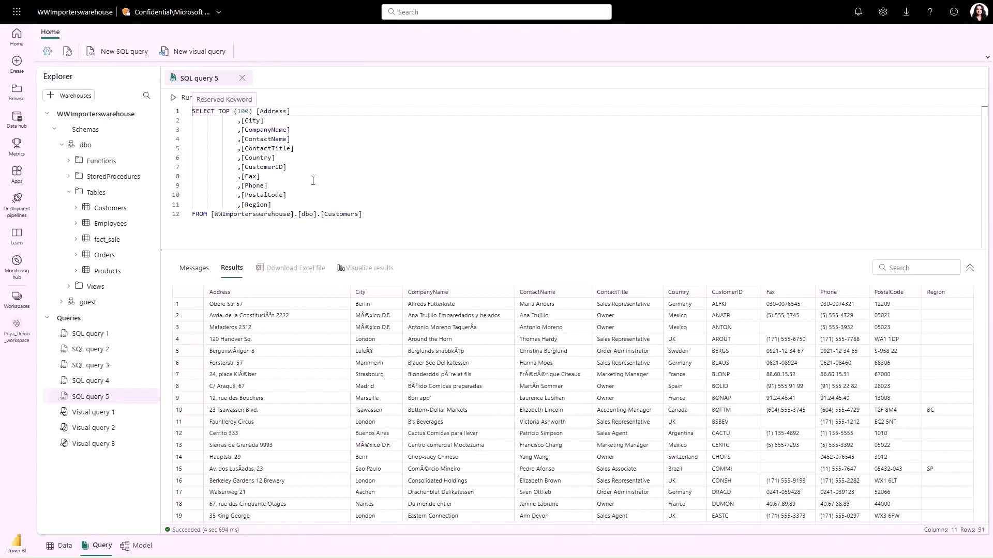
left_click_drag(363, 215, 181, 102)
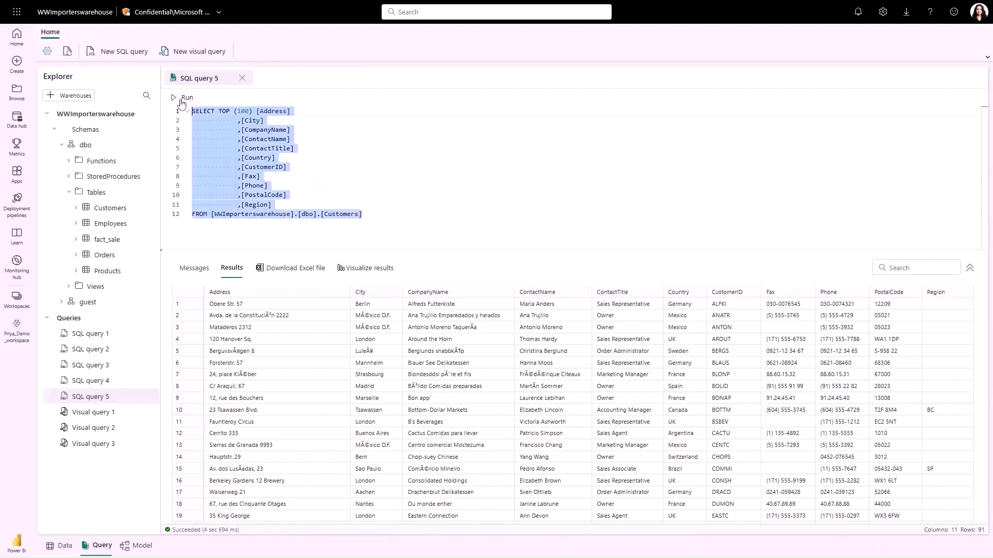
left_click(183, 99)
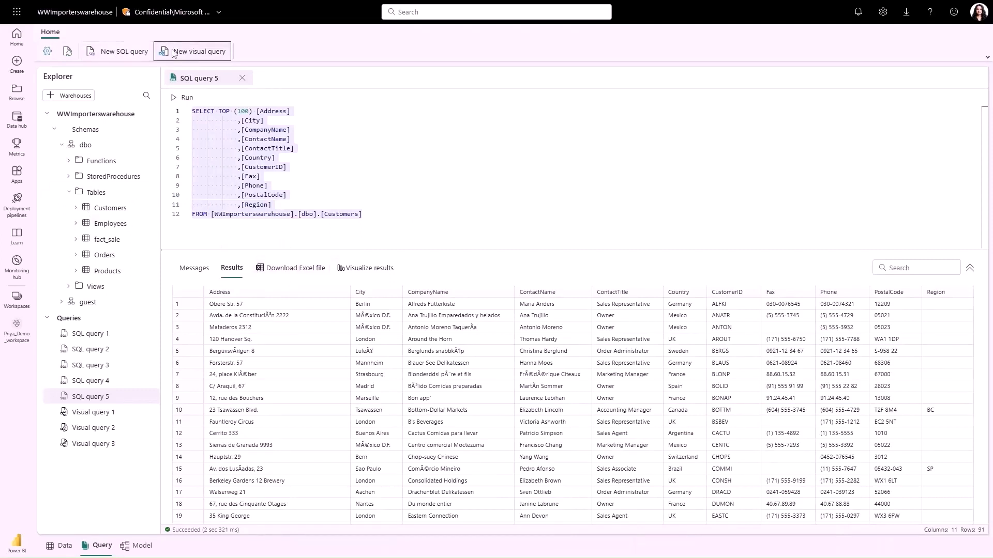
Create a new visual query and add the Customers and Orders tables to its canvas
left_click(195, 51)
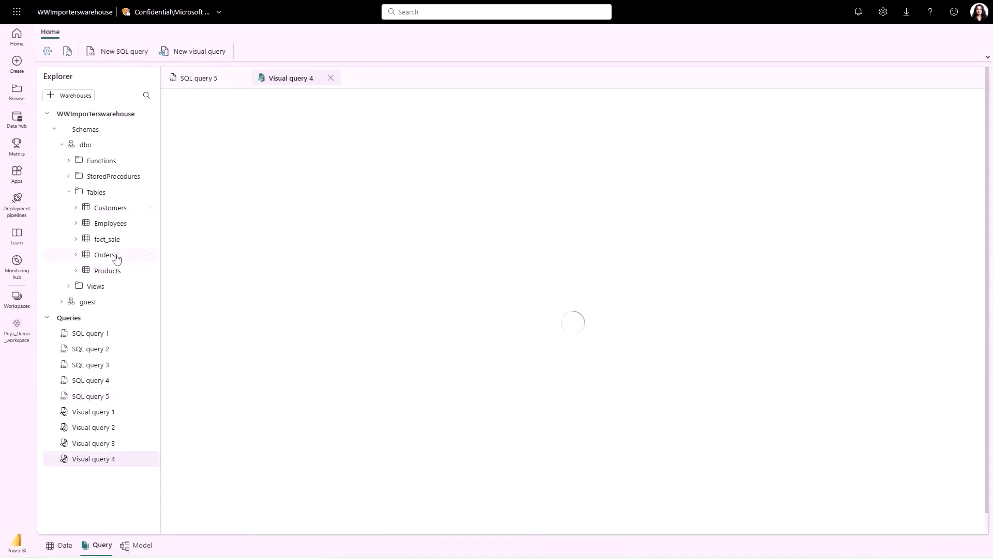
left_click_drag(116, 256, 551, 253)
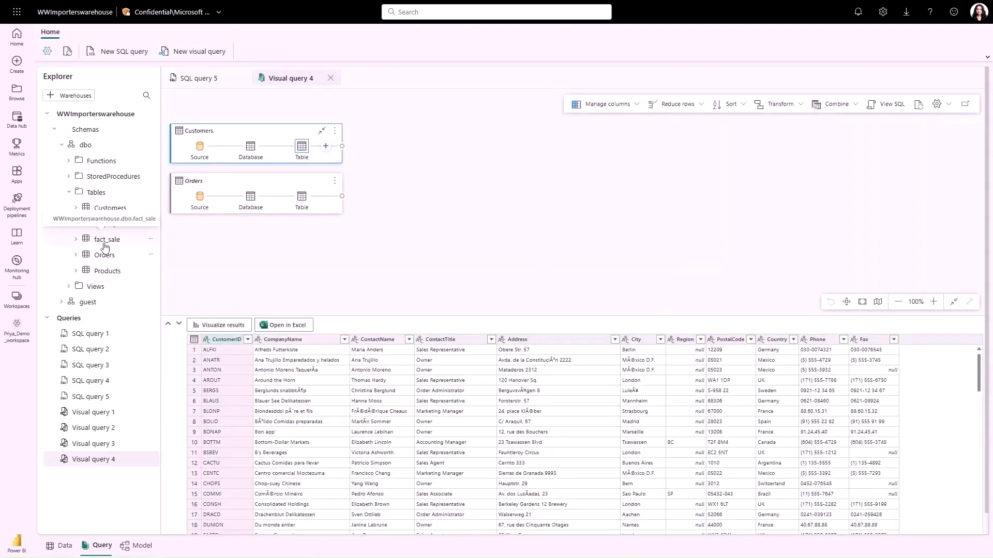
Merge Customers with Orders as a new query, matching on CustomerID with a left outer join
left_click(855, 105)
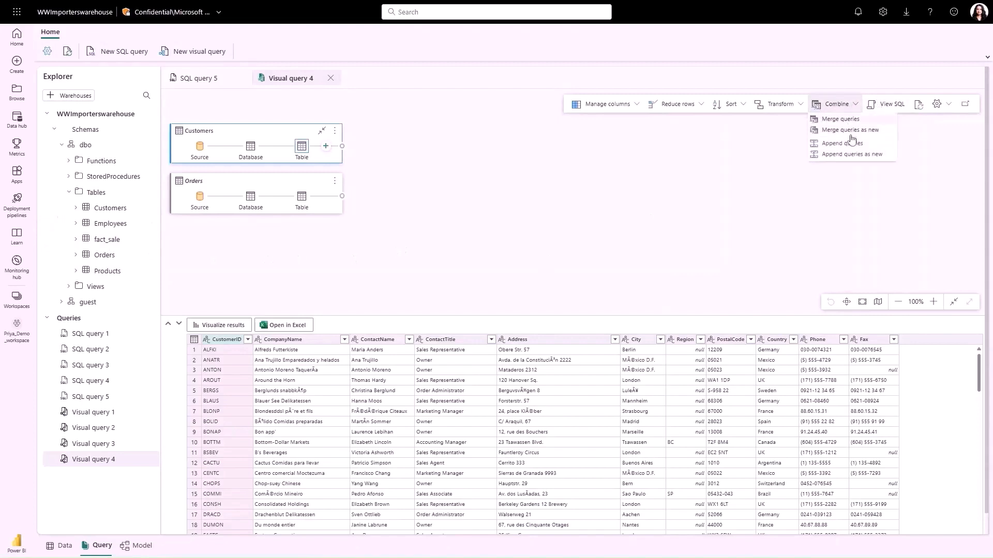
left_click(850, 131)
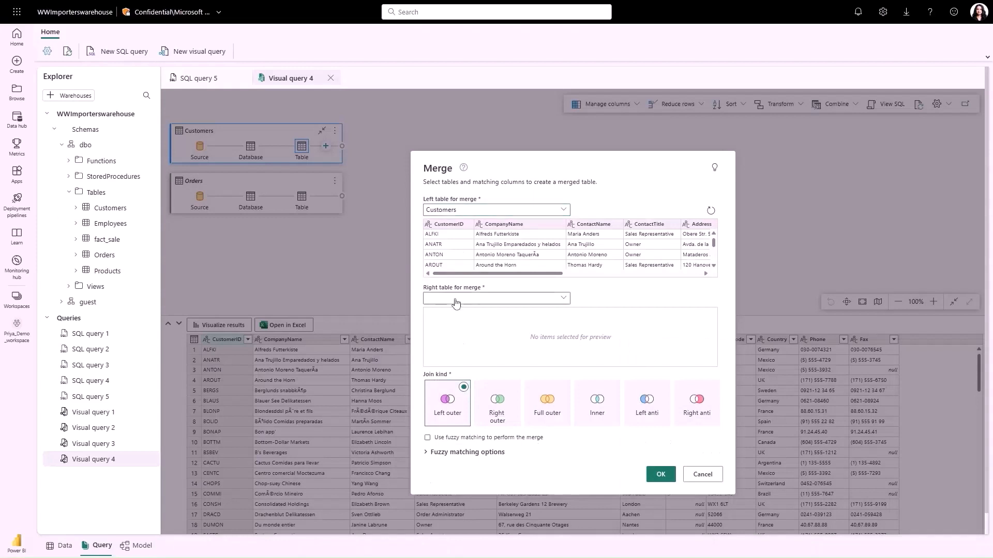
left_click(455, 303)
left_click(457, 327)
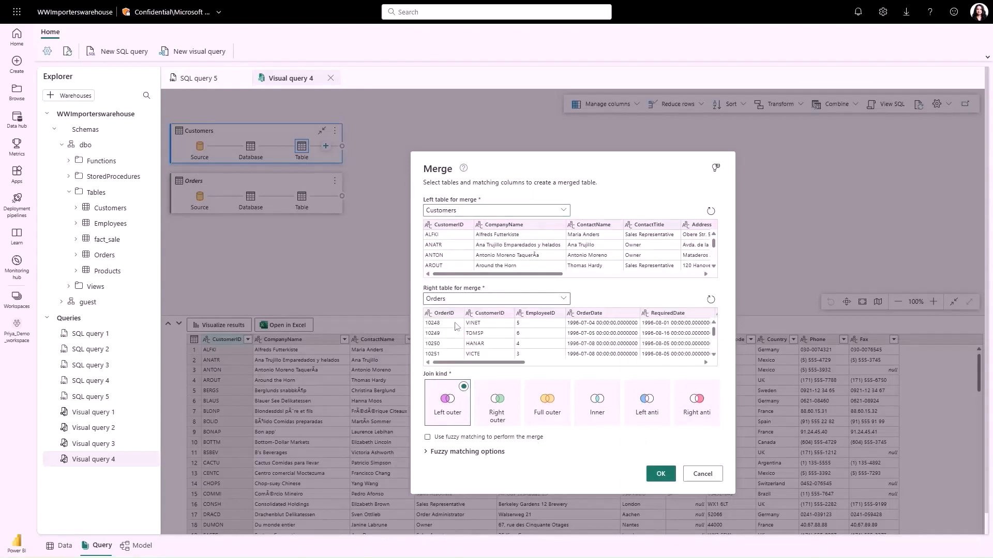
left_click(484, 314)
left_click(449, 226)
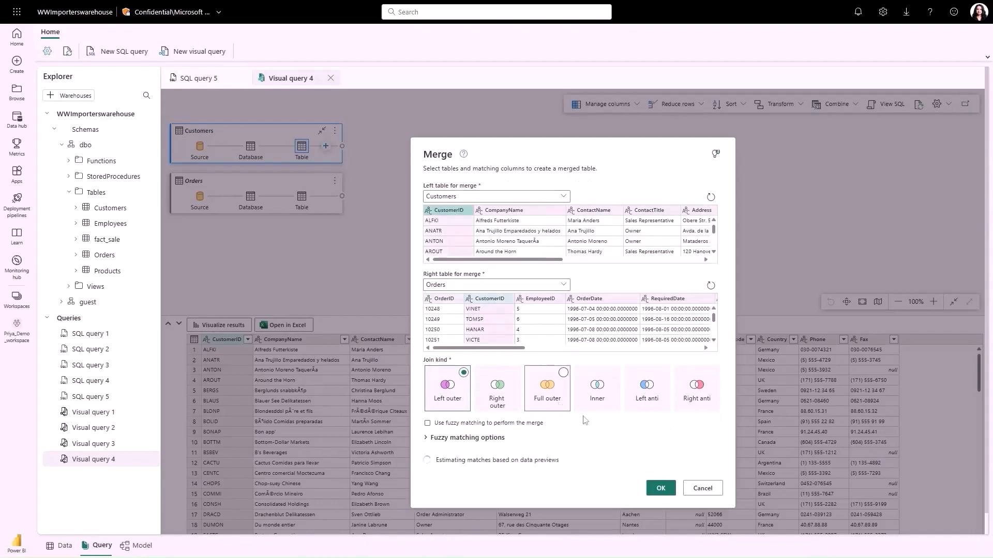
left_click(657, 485)
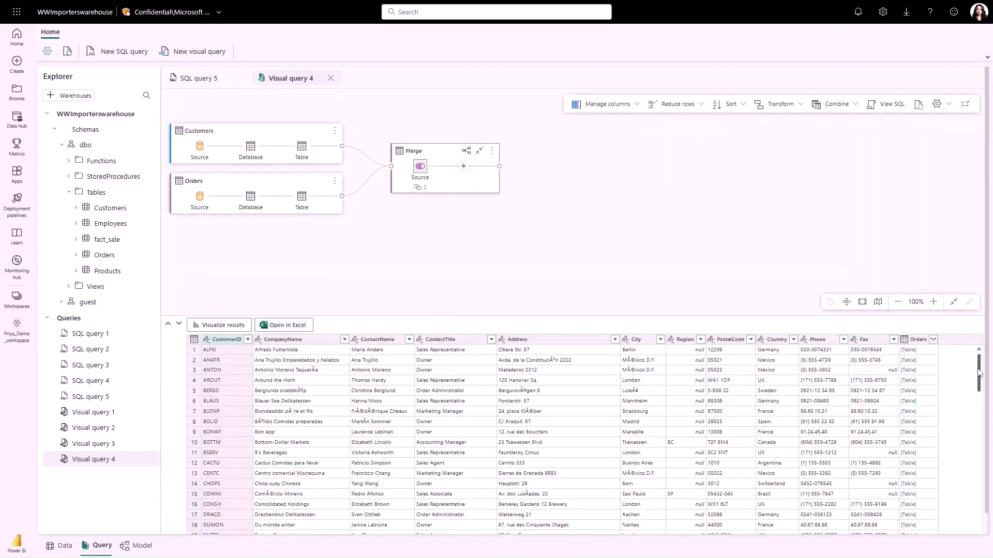
Look over the merged rows and view the SQL behind the visual query
mouse_move(979, 368)
left_mouse_down()
mouse_move(980, 394)
mouse_move(984, 351)
left_mouse_up()
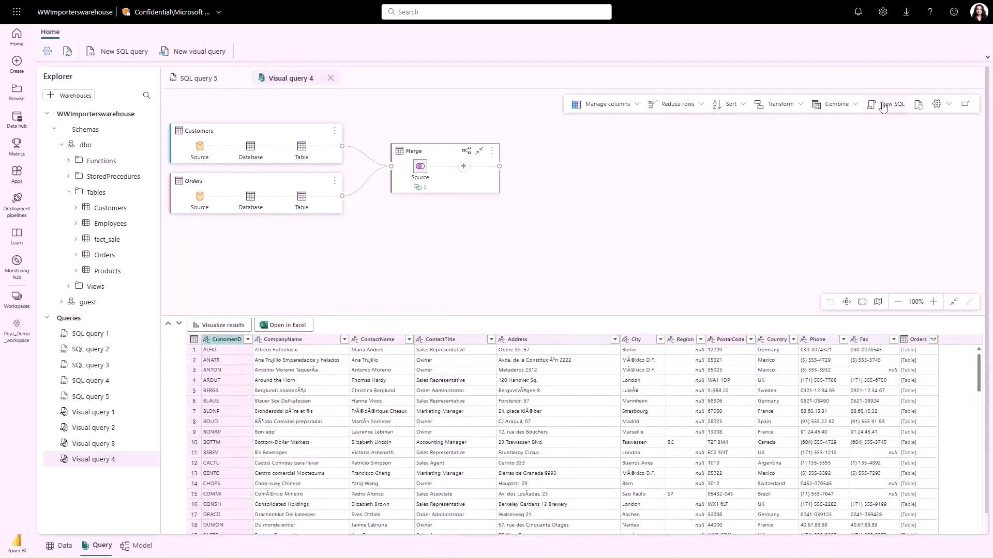
left_click(885, 104)
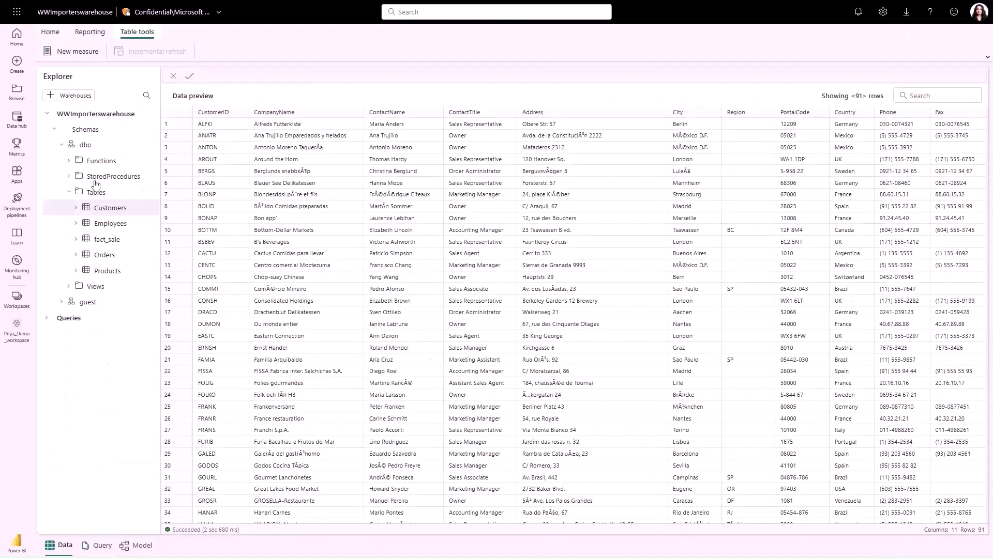
Add SalesWarehouse to the explorer and expand it down to the tables of its dbo schema
left_click(62, 98)
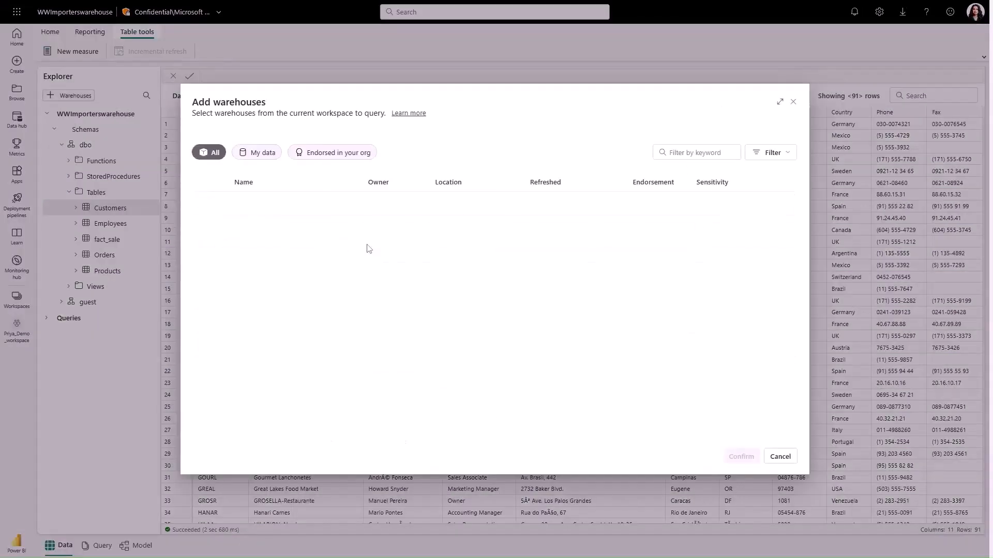
left_click(202, 229)
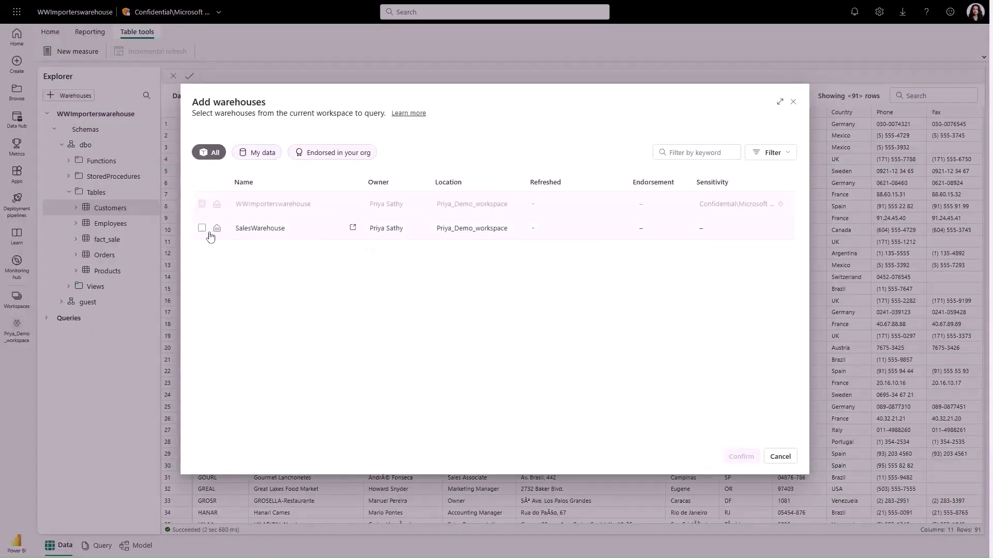
left_click(735, 457)
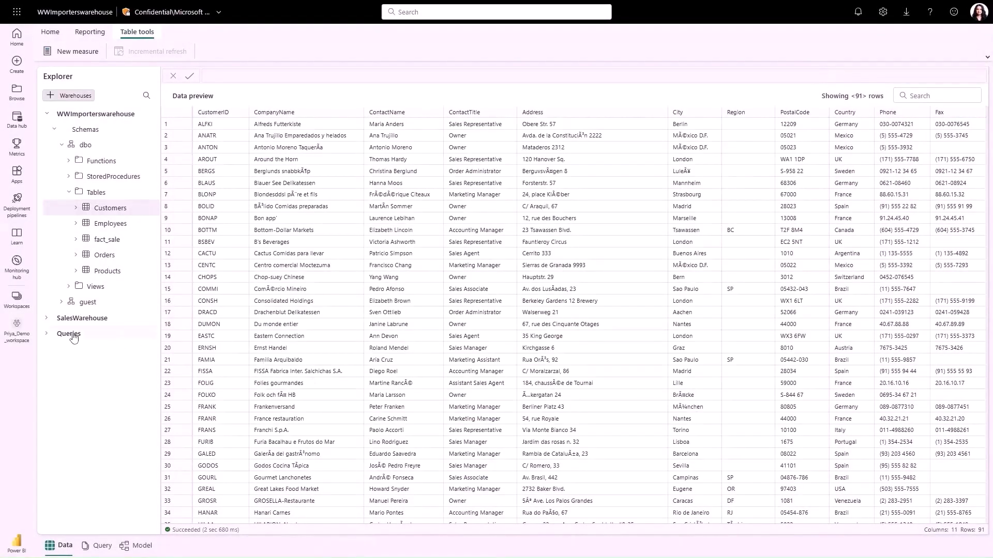
left_click(48, 318)
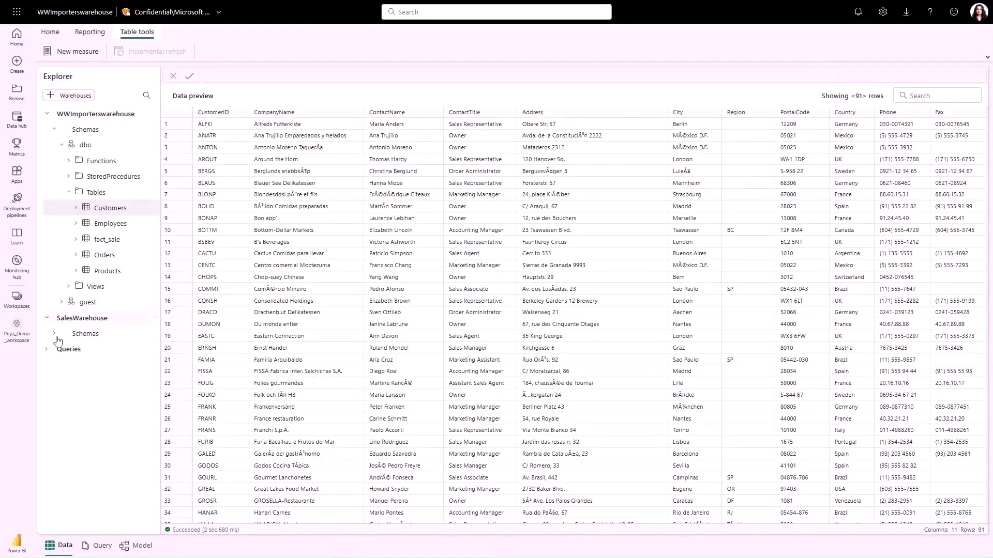
left_click(55, 335)
left_click(62, 349)
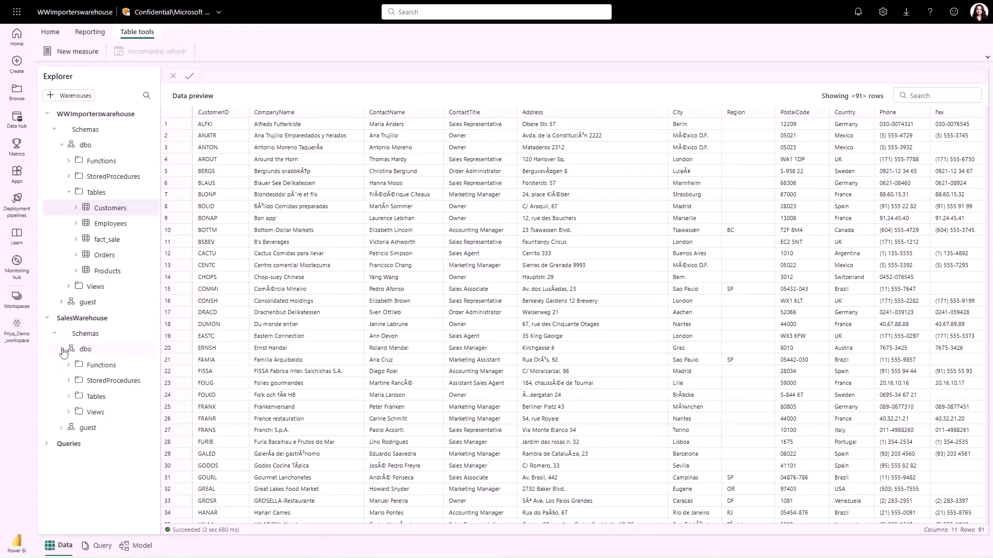
left_click(69, 397)
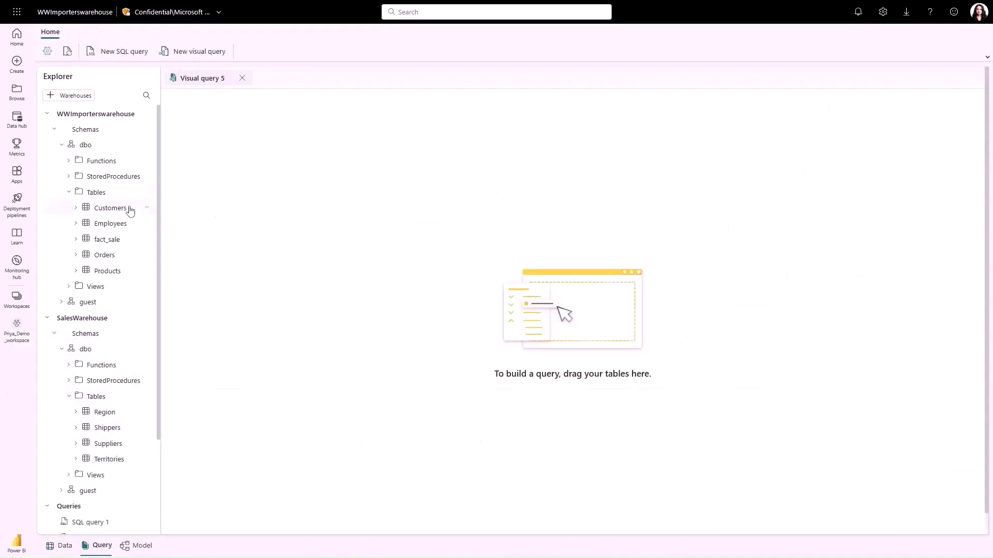
Add the Customers and Territories tables to the empty visual query and start combining them with a merge
left_click_drag(124, 209, 255, 181)
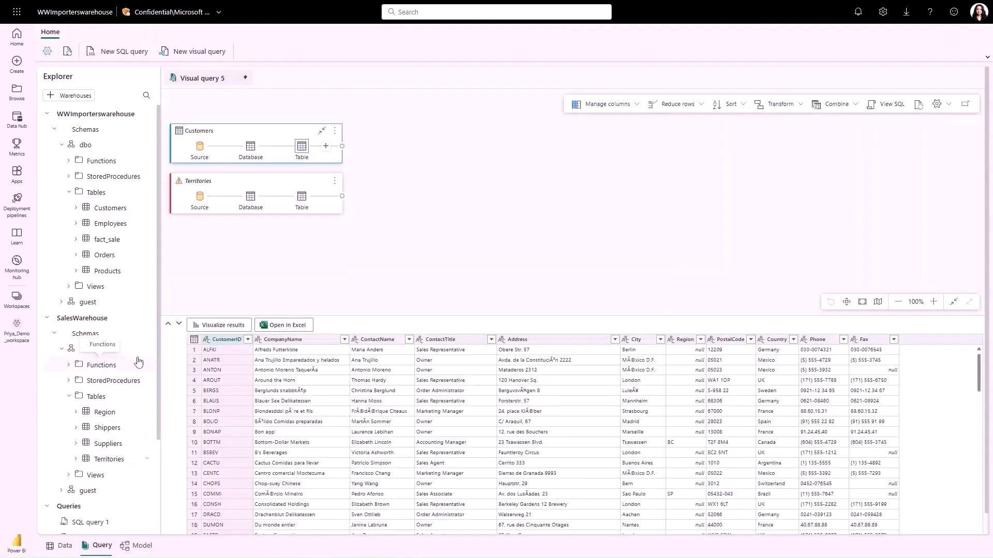
left_click(840, 104)
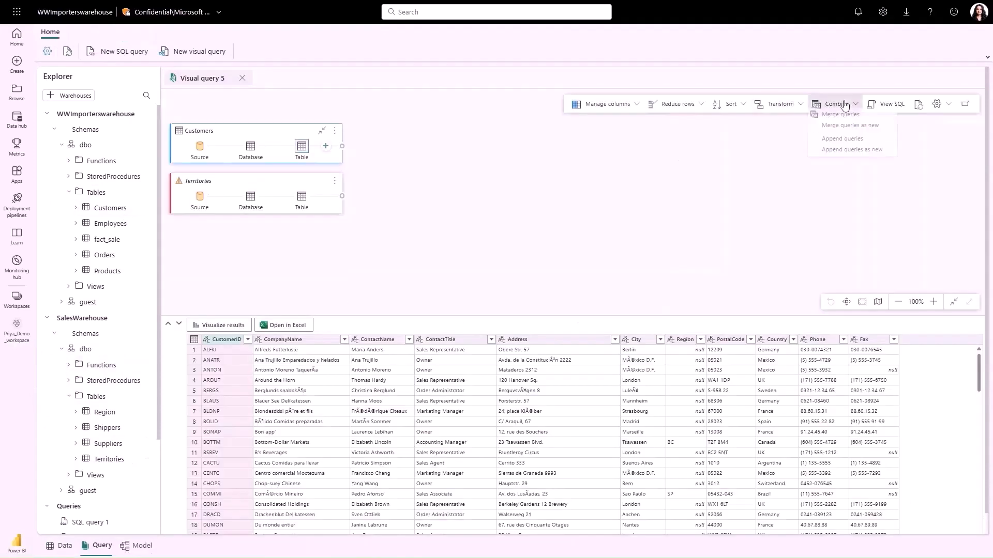
left_click(841, 120)
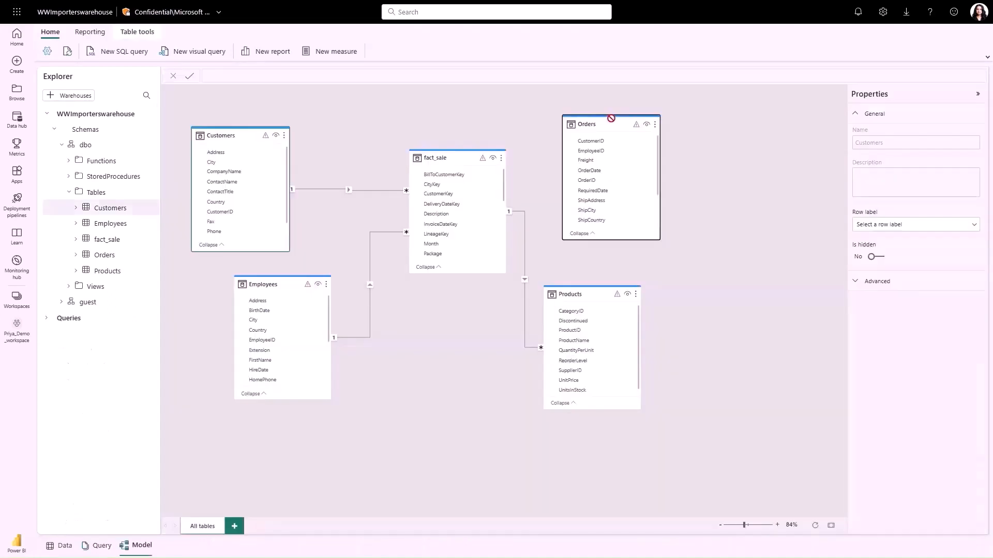
Reposition the Orders table in the model diagram and relate Employees to Orders on EmployeeID
left_click_drag(612, 115, 606, 113)
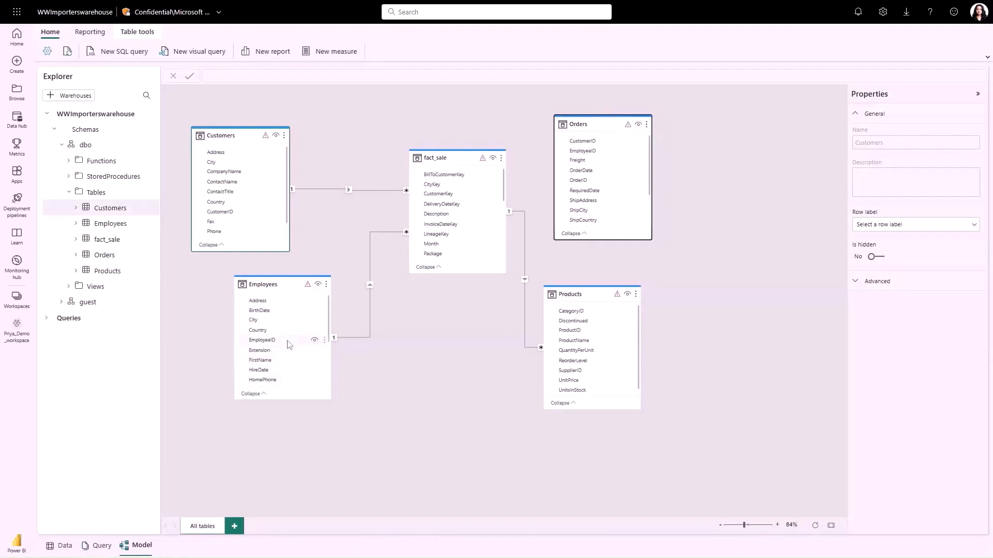
left_click_drag(288, 345, 587, 152)
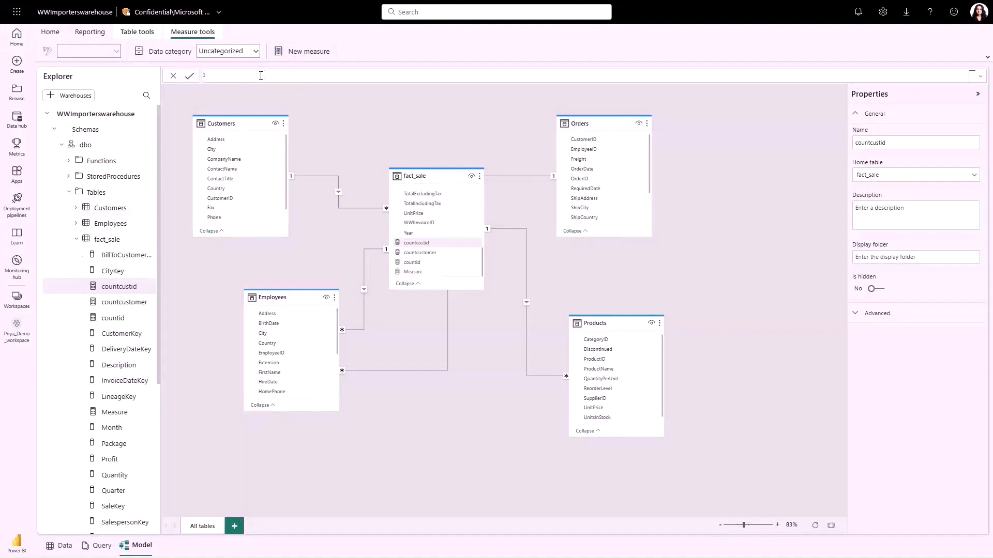
Define the fact_sale measure as countcustid = count(Customers[CustomerID]) and commit the formula
type("countcustid = count(Customers[CustomerID])")
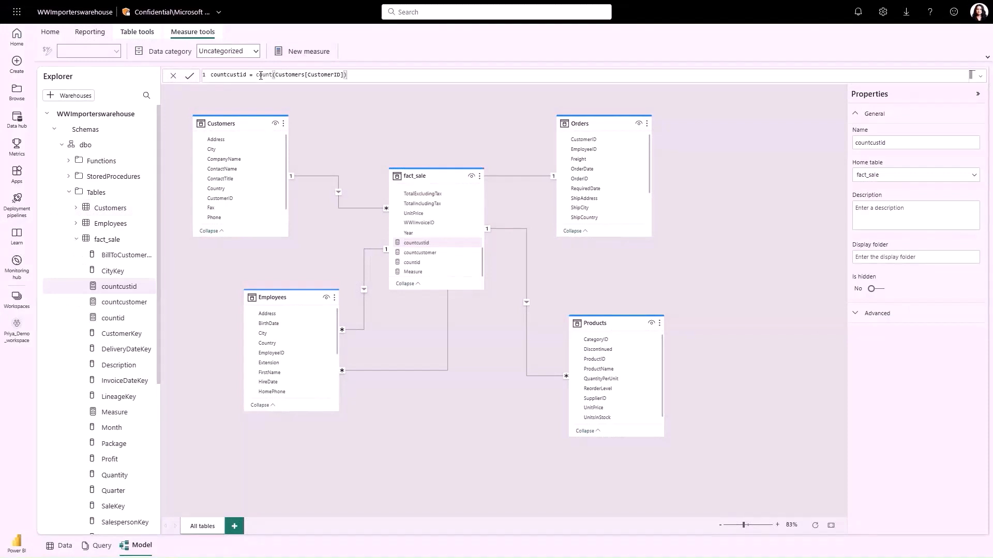
left_click(189, 75)
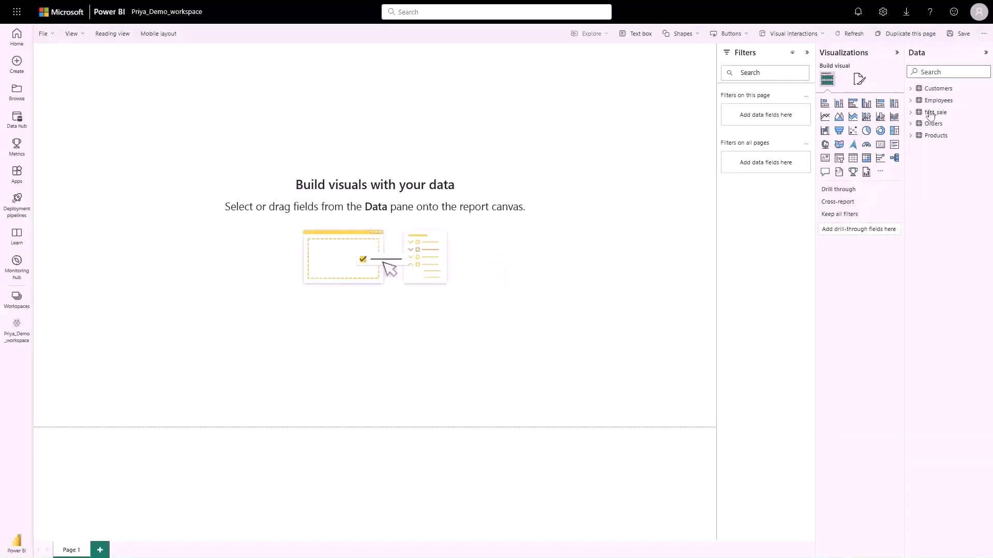
Add a card visual to the report page showing the count of WWIInvoiceID from fact_sale
left_click(930, 113)
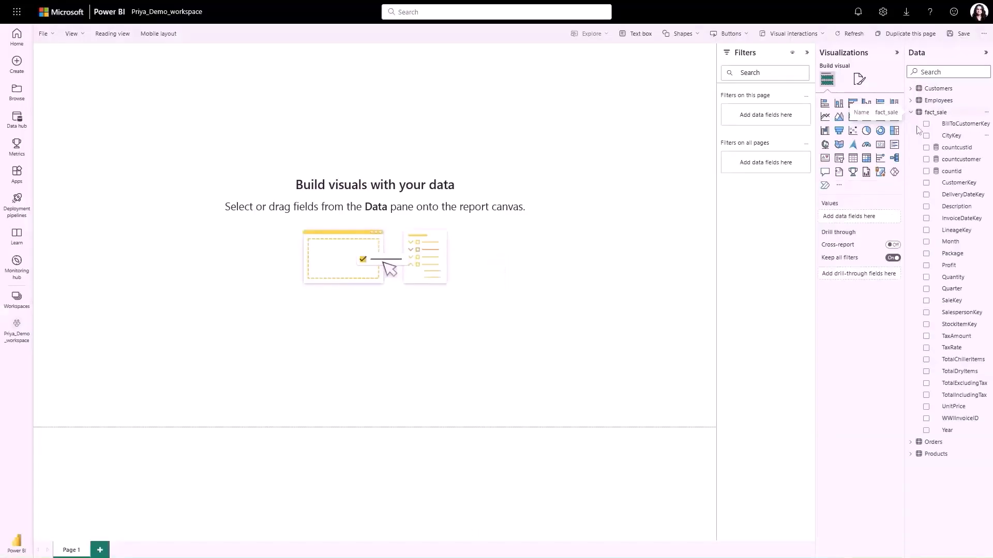
left_click(925, 419)
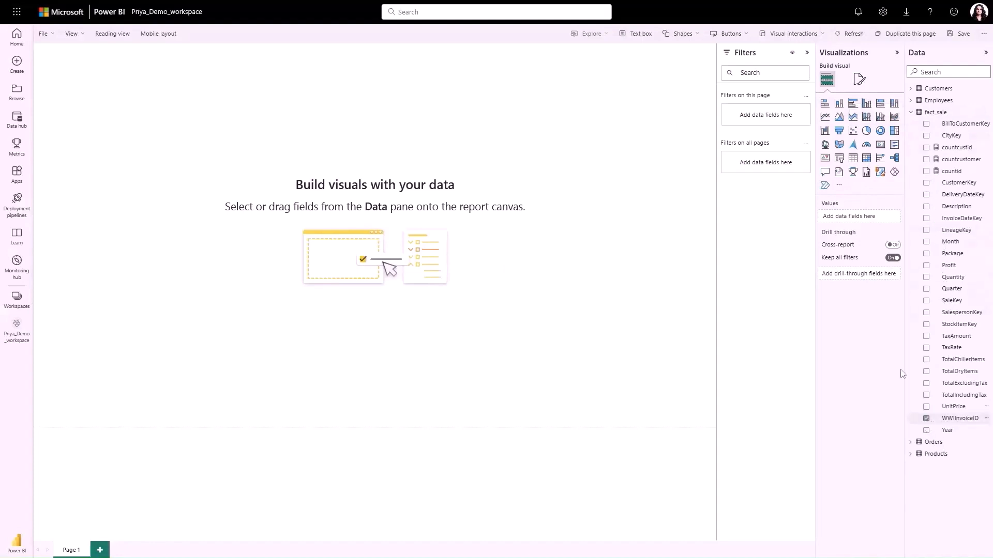
left_click(880, 146)
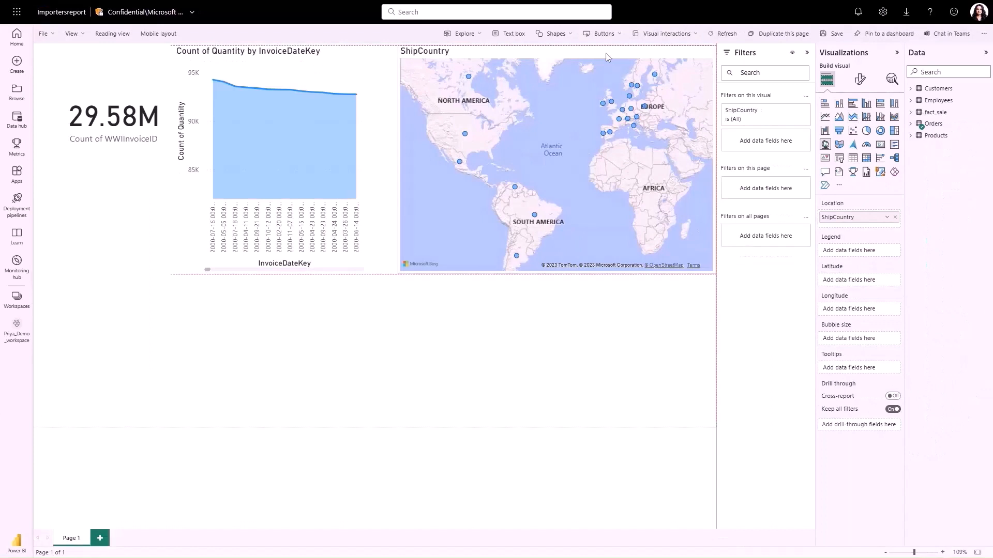
left_click(544, 358)
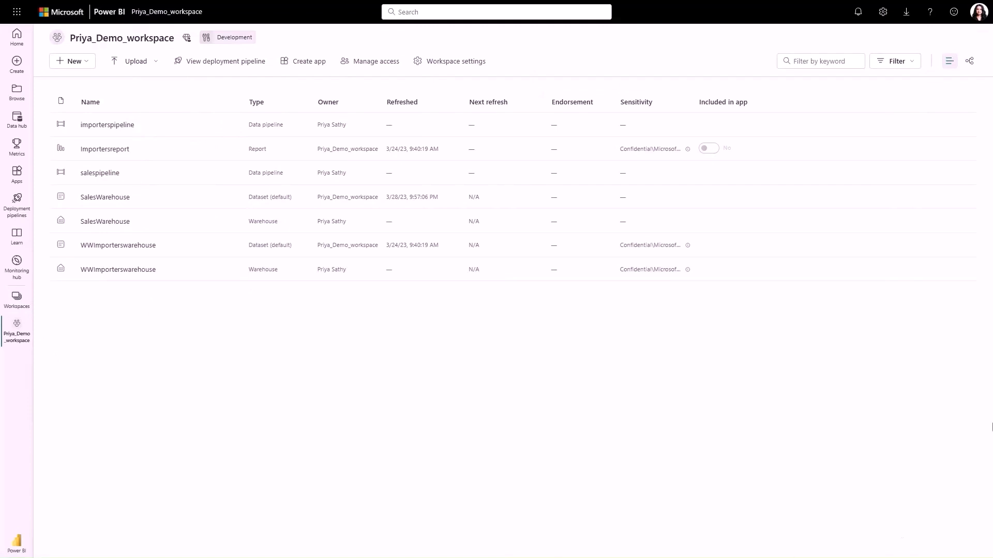
Show the demo workspace's items in lineage view
left_click(971, 62)
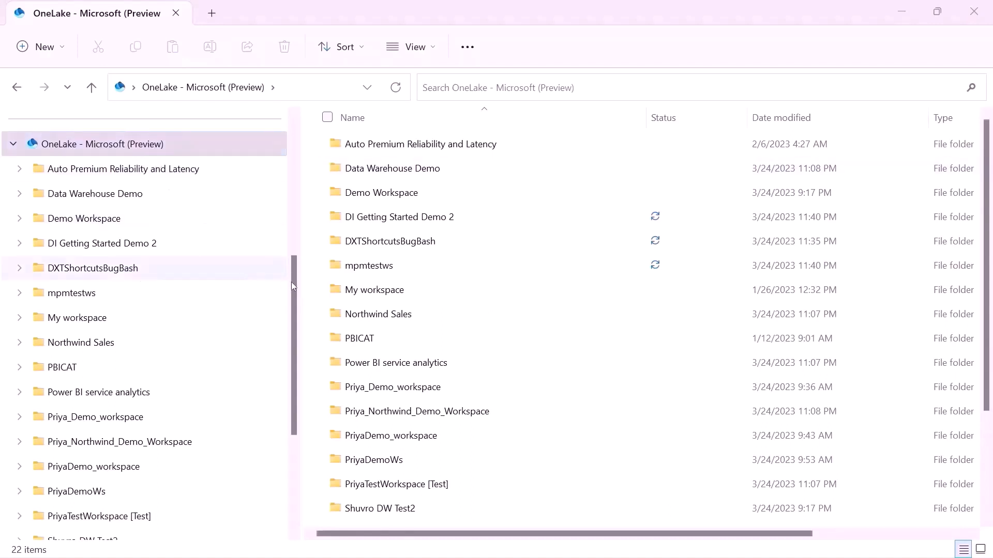
In the OneLake file explorer, expand the Northwind demo workspace and WWImporterswarehouse.Datawarehouse down to its dbo table folders
left_click_drag(293, 277, 293, 317)
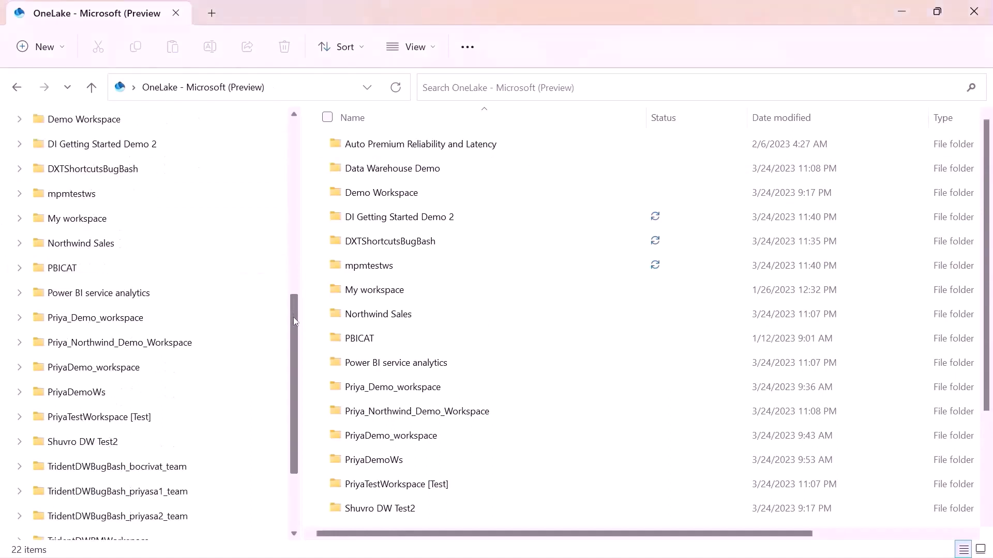
left_click(20, 343)
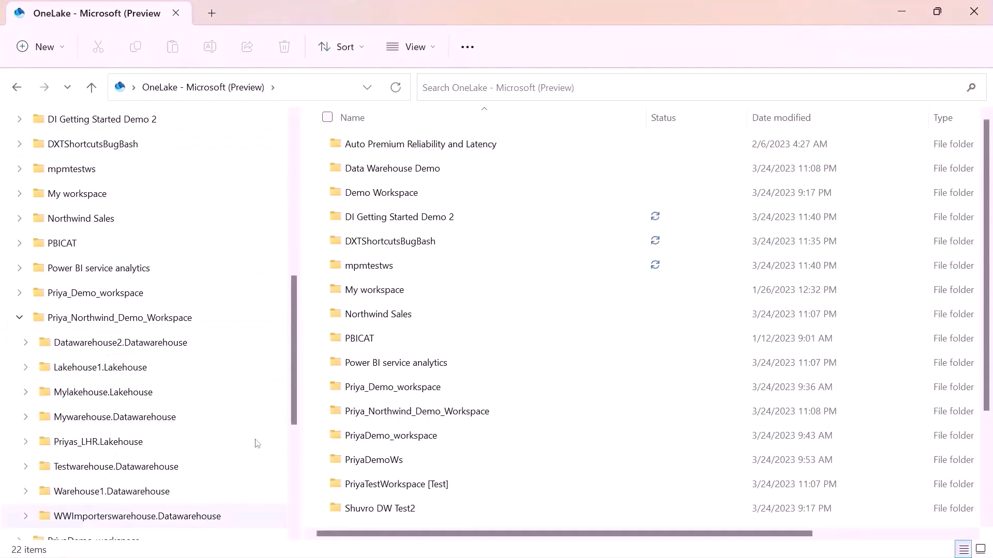
left_click_drag(298, 403, 296, 437)
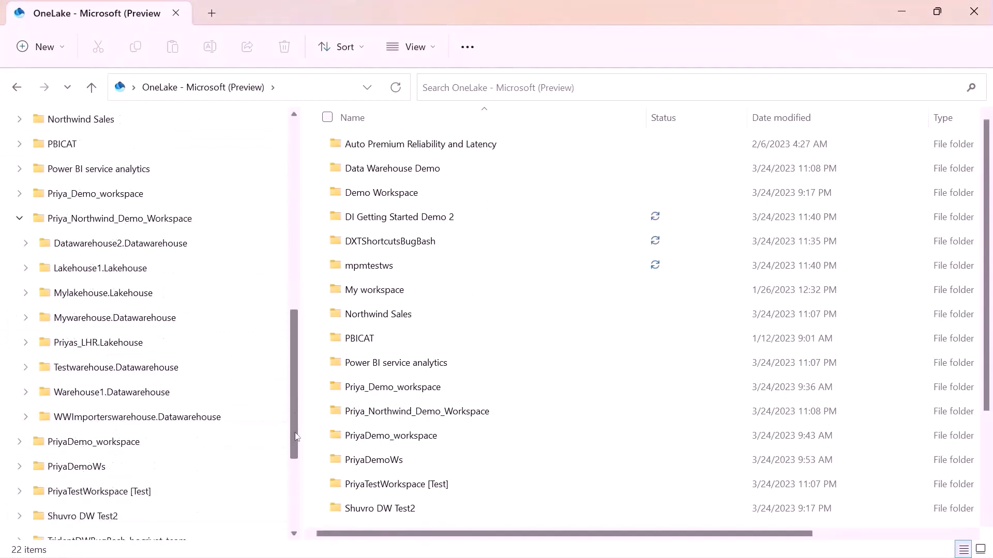
left_click(26, 417)
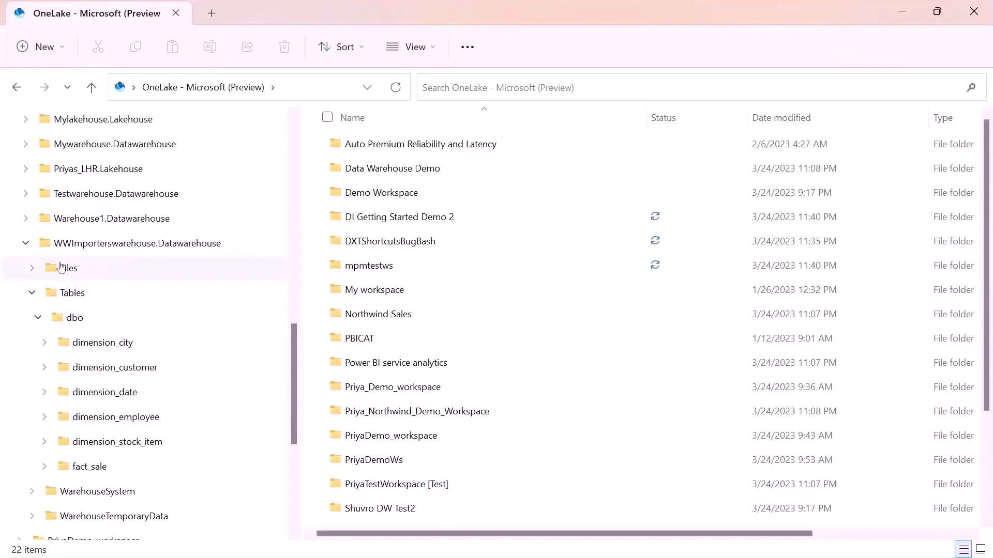
Examine the dimension_city, dimension_customer and dimension_employee folders, including the data files stored inside dimension_employee
left_click(92, 350)
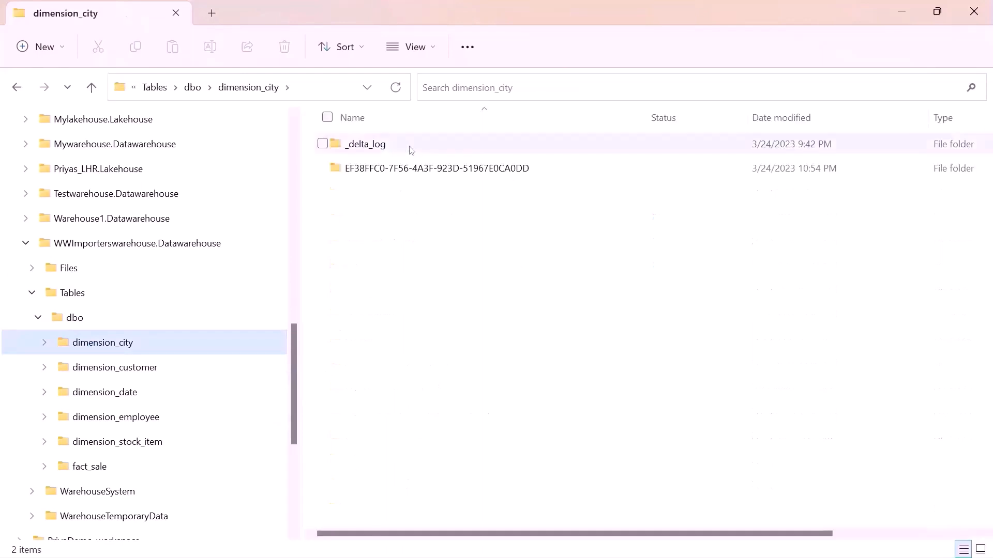
left_click(206, 376)
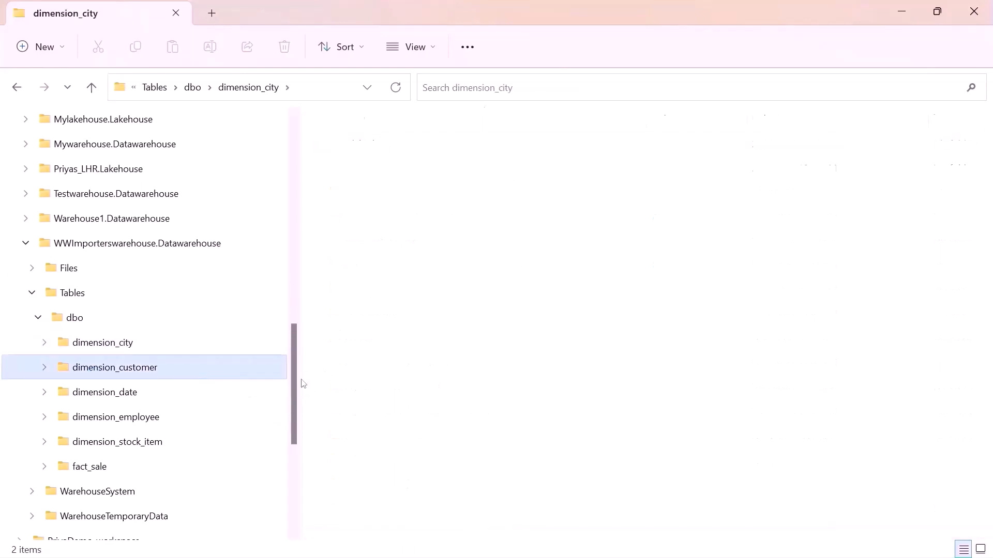
scroll(297, 382, "down", 1)
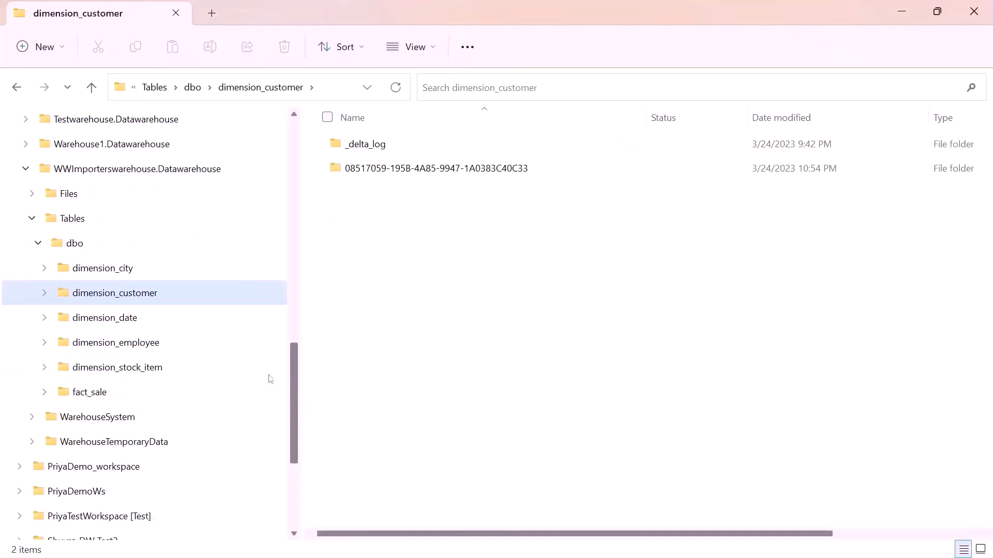
left_click(71, 346)
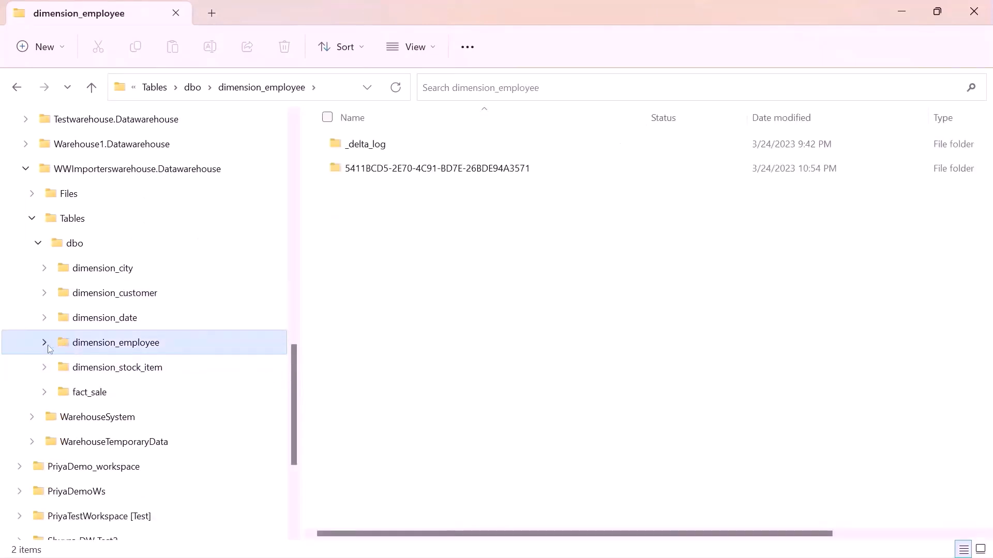
left_click(45, 344)
left_click(350, 391)
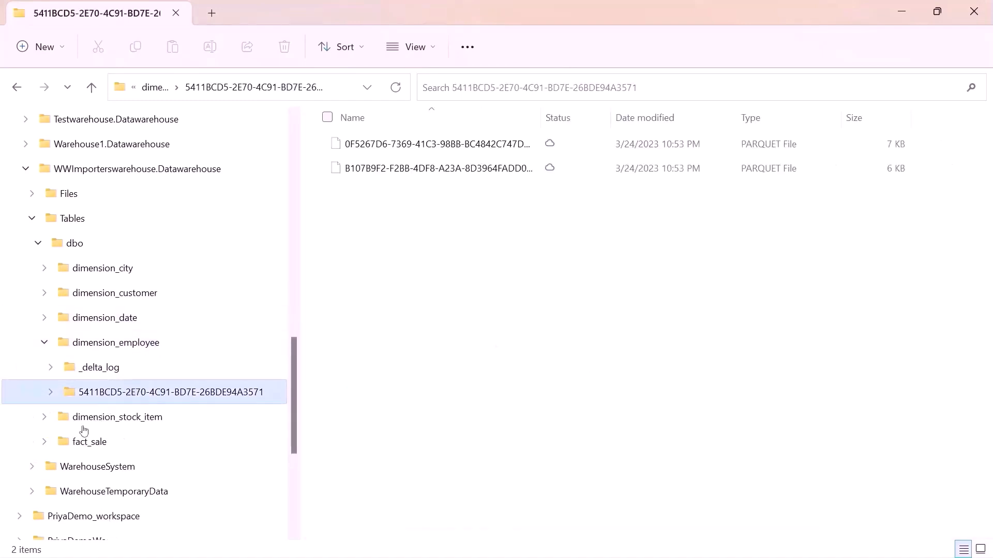
left_click(43, 344)
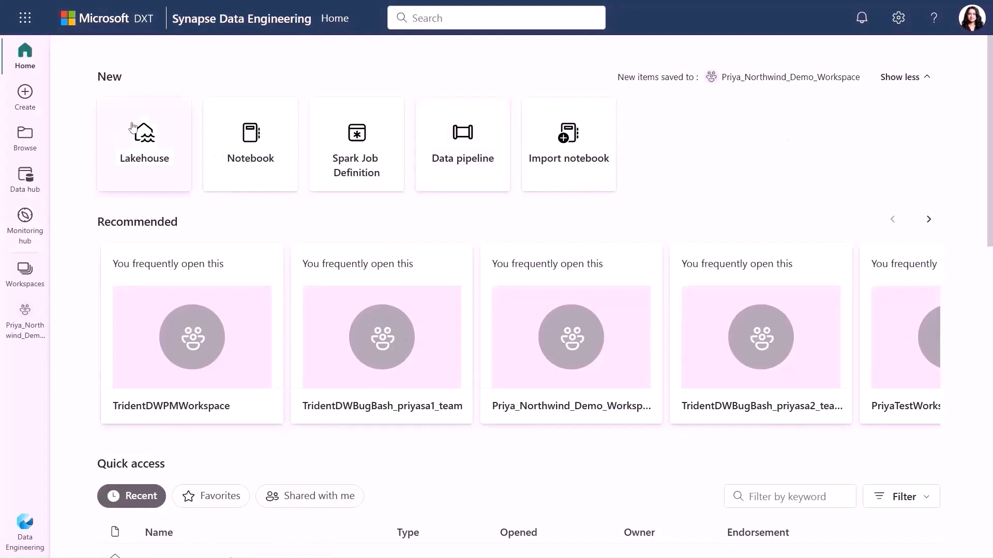
In Synapse Data Engineering, create a new lakehouse named Mylakehouse1
left_click(164, 148)
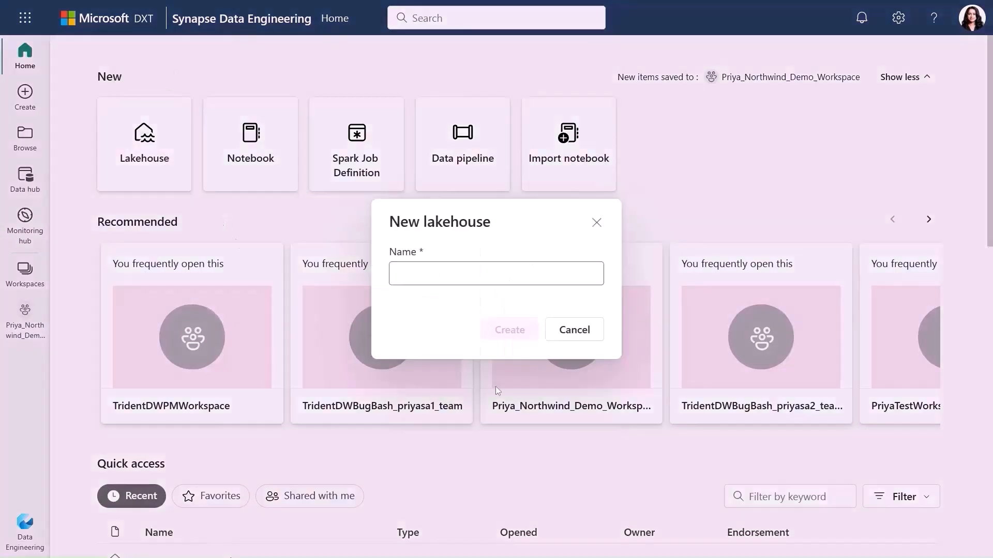
left_click(510, 274)
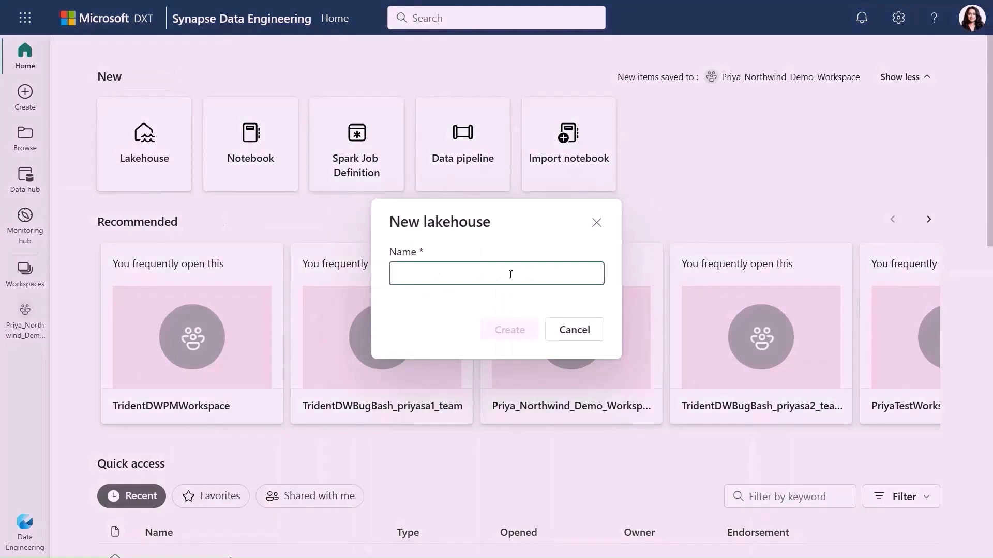
type("Mylakeho")
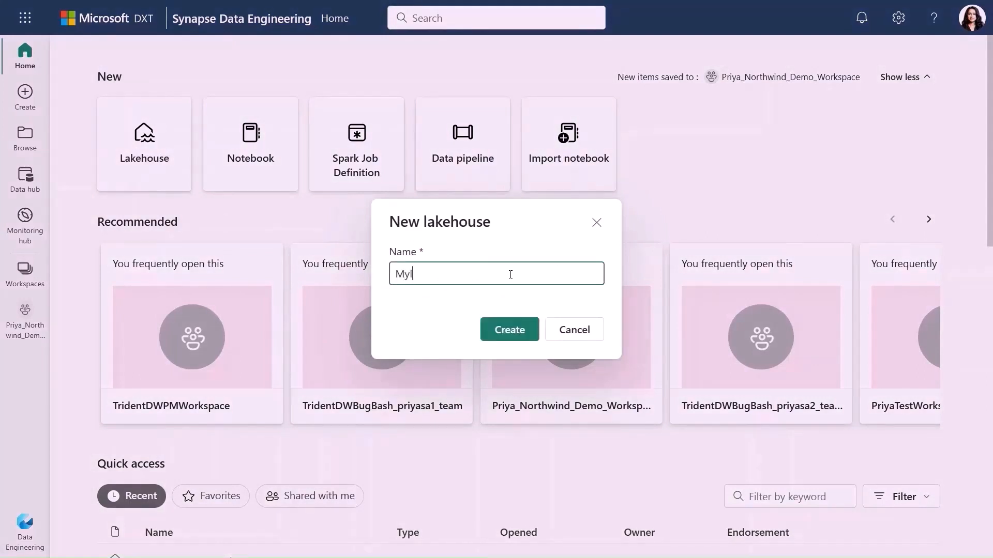
type("use1")
left_click(509, 330)
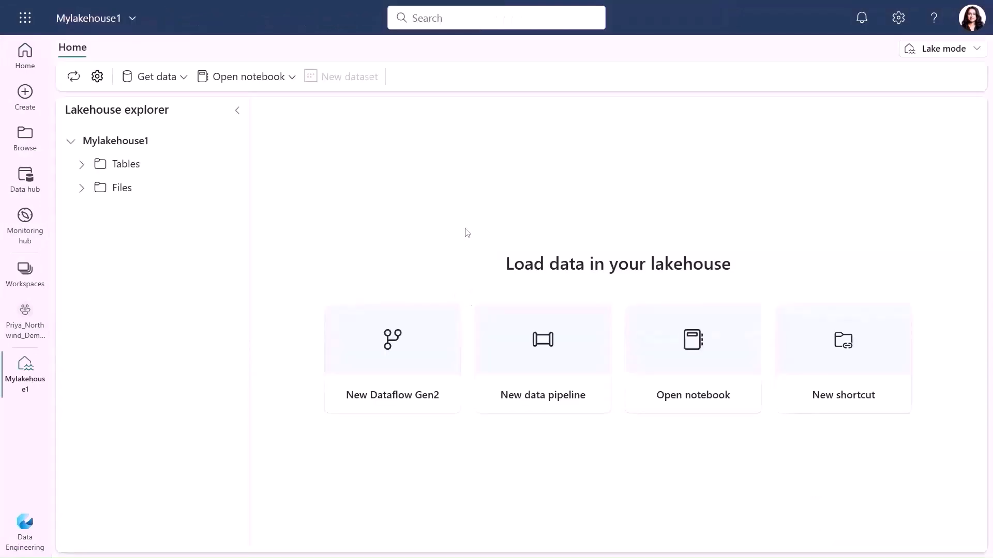
Begin a new Microsoft OneLake shortcut in Mylakehouse1 with WWImporterswarehouse as the data source
left_click(857, 371)
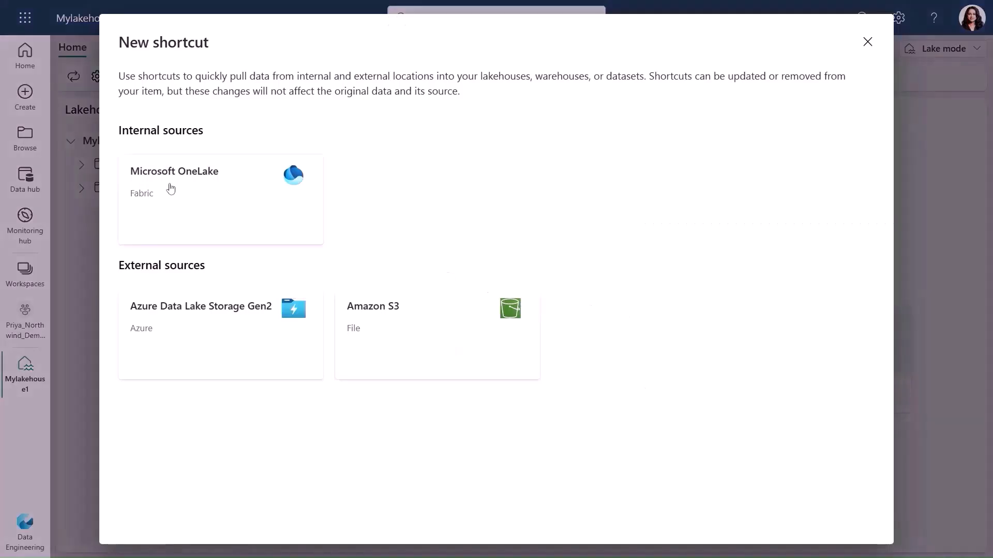
left_click(171, 189)
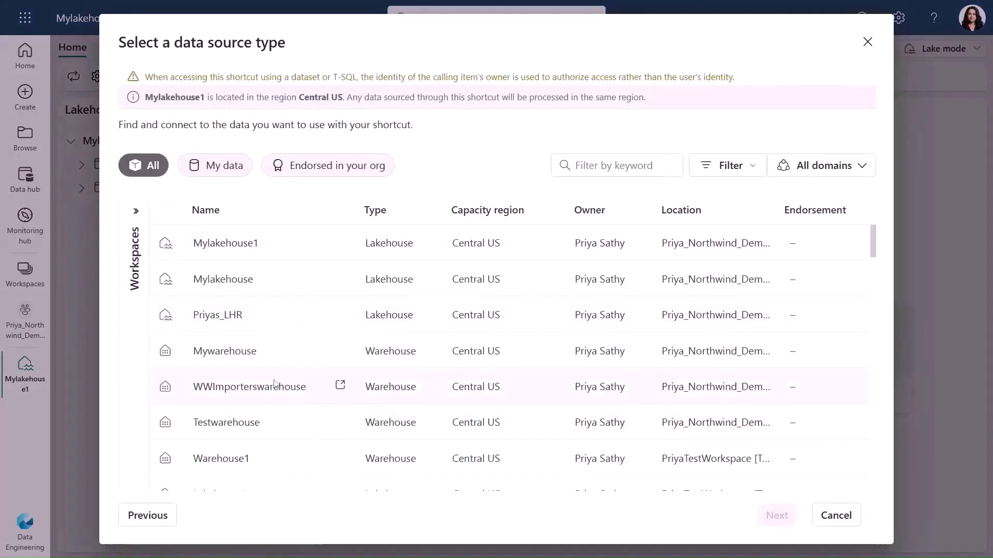
left_click(353, 384)
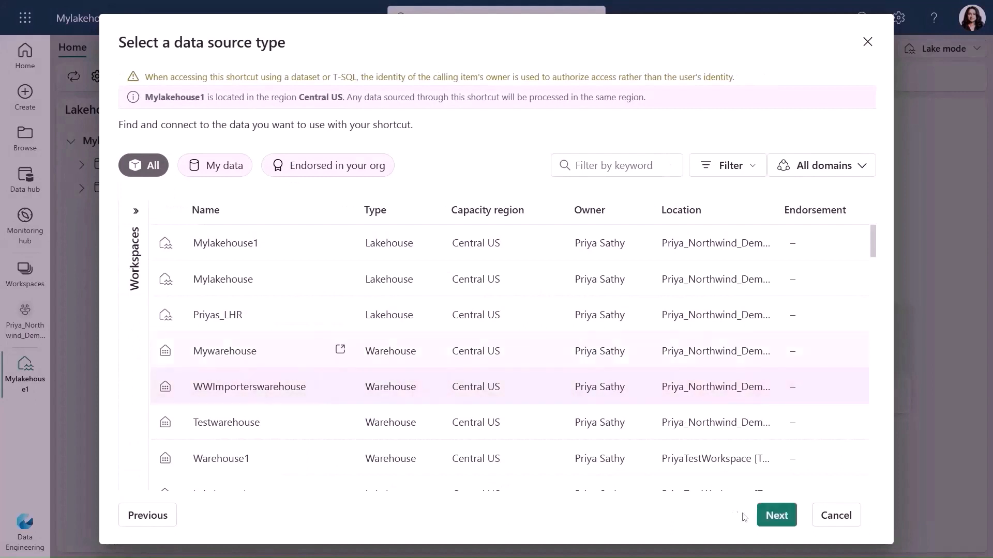
left_click(775, 516)
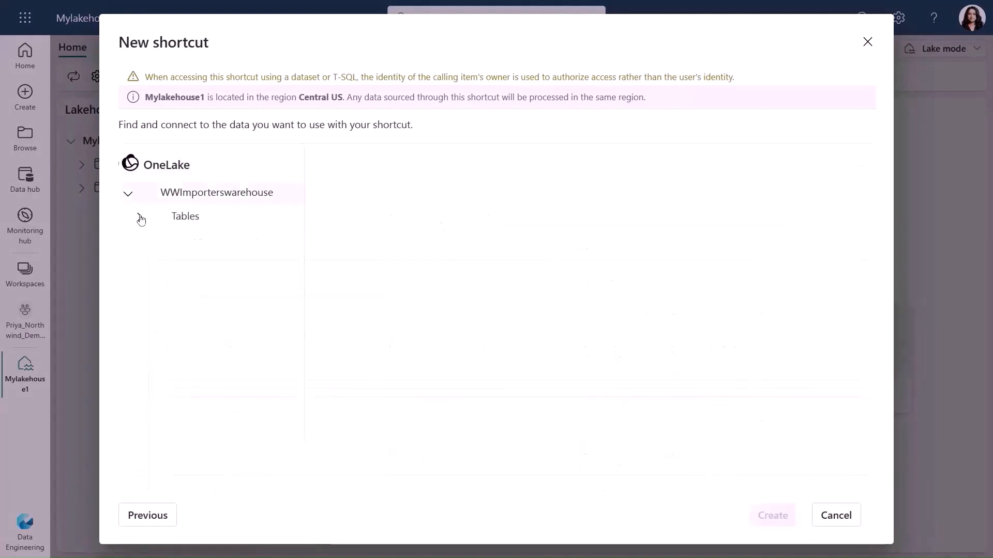
Select the aggregate_sale_by_date_city table from the warehouse's dbo schema and create the shortcut to it
left_click(139, 217)
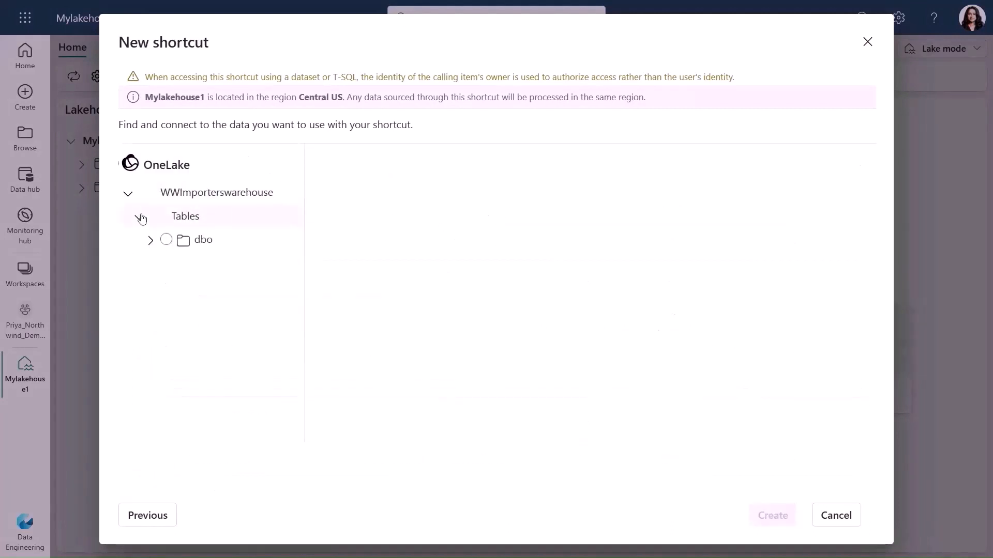
left_click(151, 244)
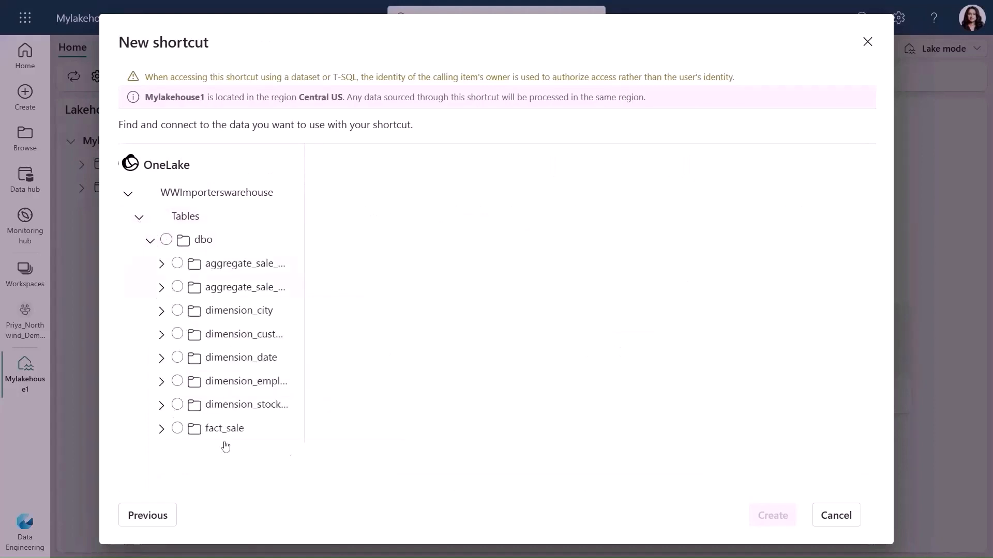
left_click(177, 263)
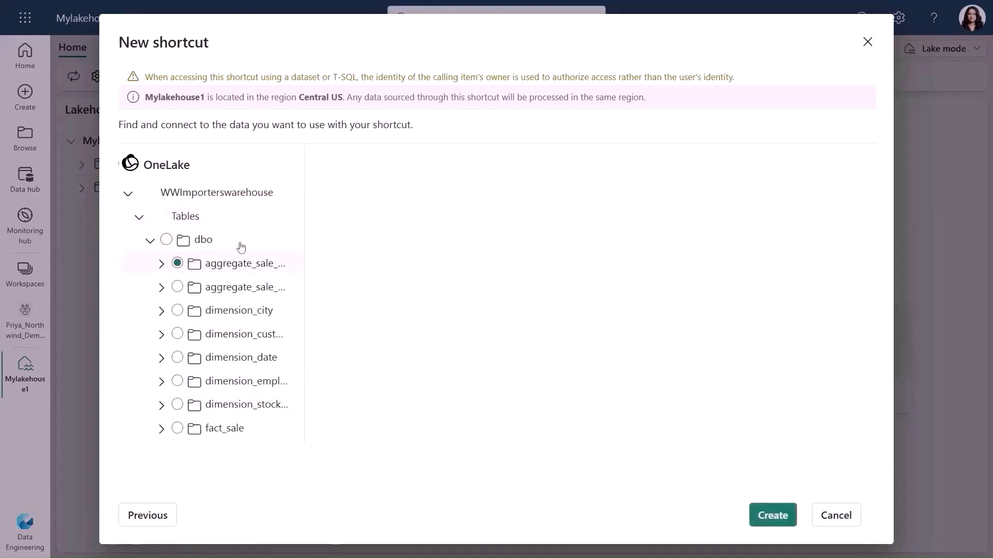
left_click(762, 516)
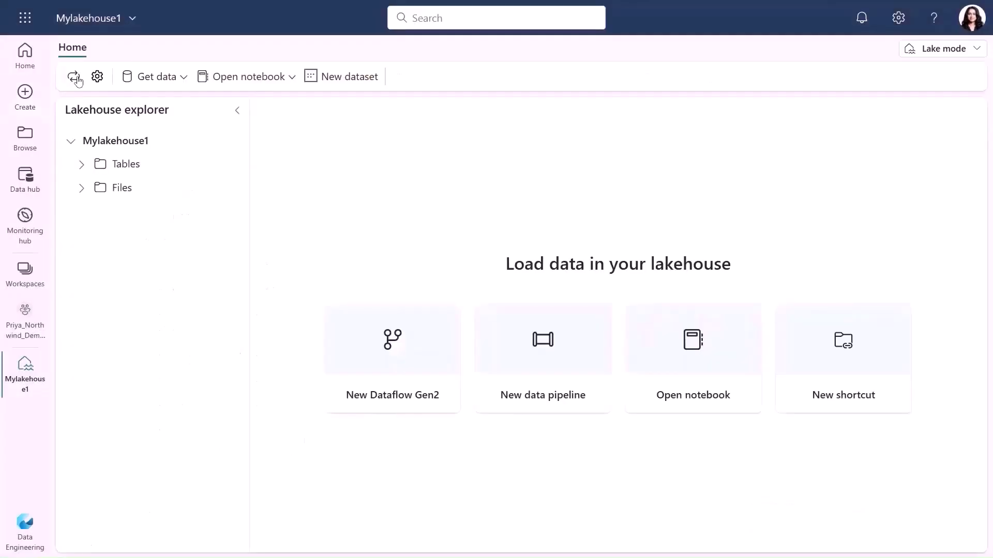
Refresh the lakehouse and preview the aggregate_sale_by_date_city shortcut table under Tables
left_click(75, 78)
left_click(82, 164)
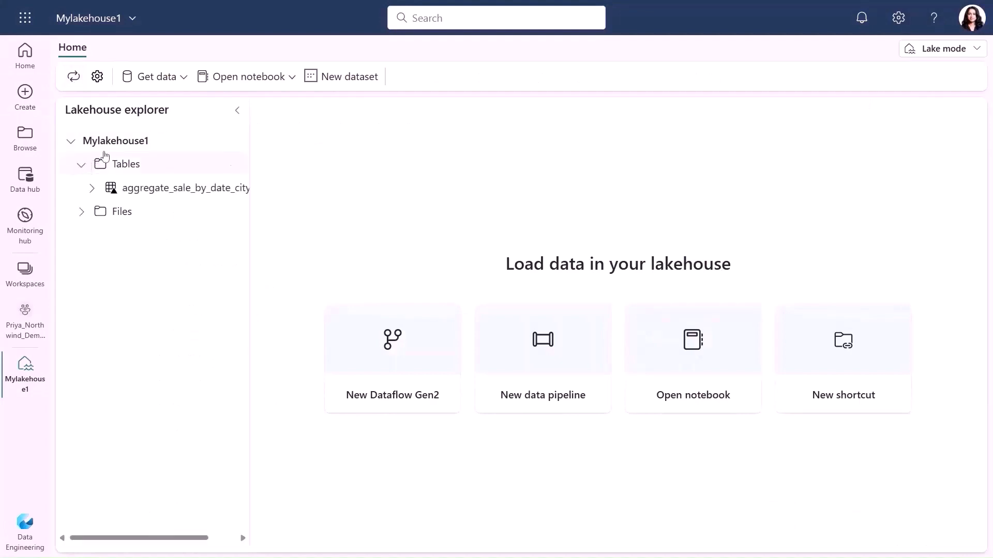
left_click(154, 191)
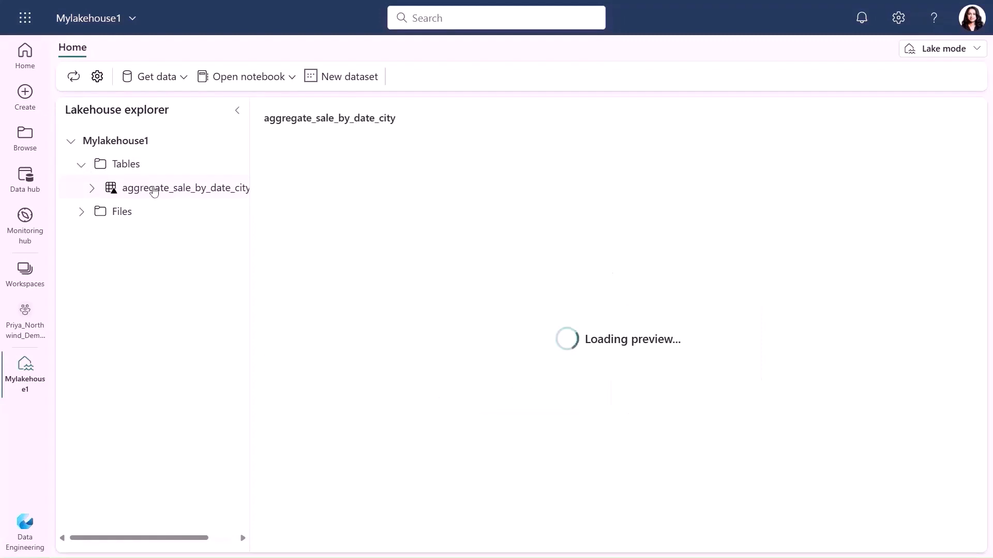
Open the aggregate_sale_by_date_city table in a new notebook
right_click(224, 187)
mouse_move(283, 199)
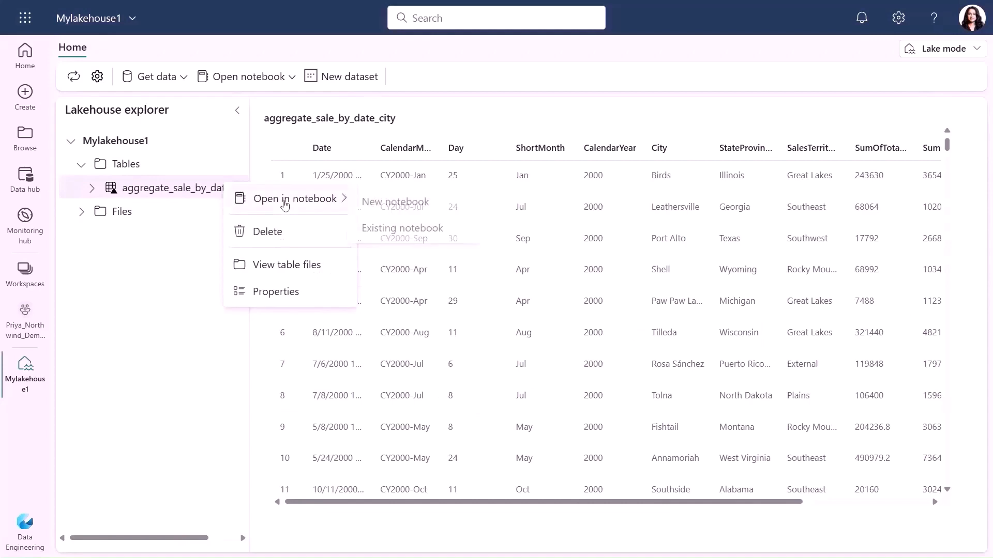
left_click(387, 203)
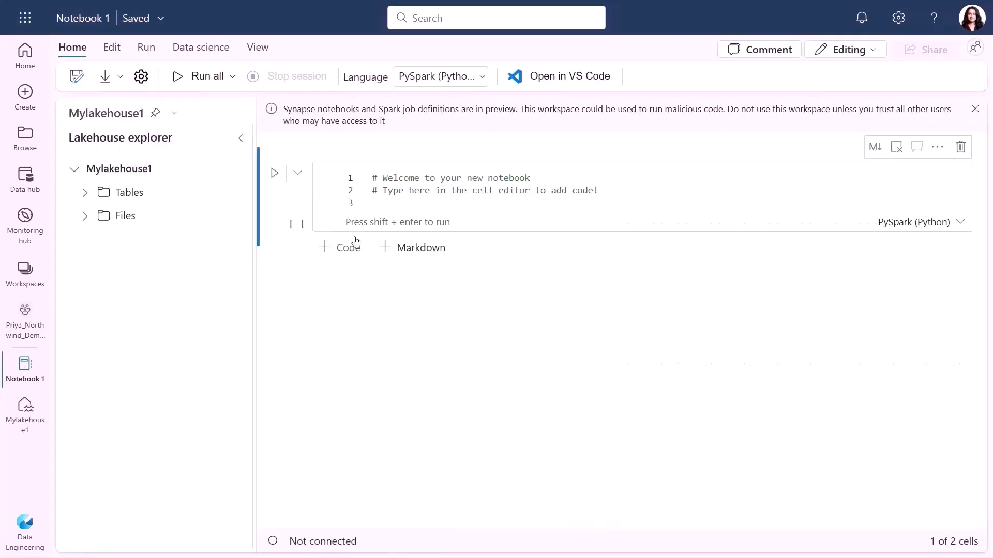
Insert the generated Spark query for the aggregate_sale_by_date_city table into the notebook's code cell, run it and browse the result rows
left_click(85, 193)
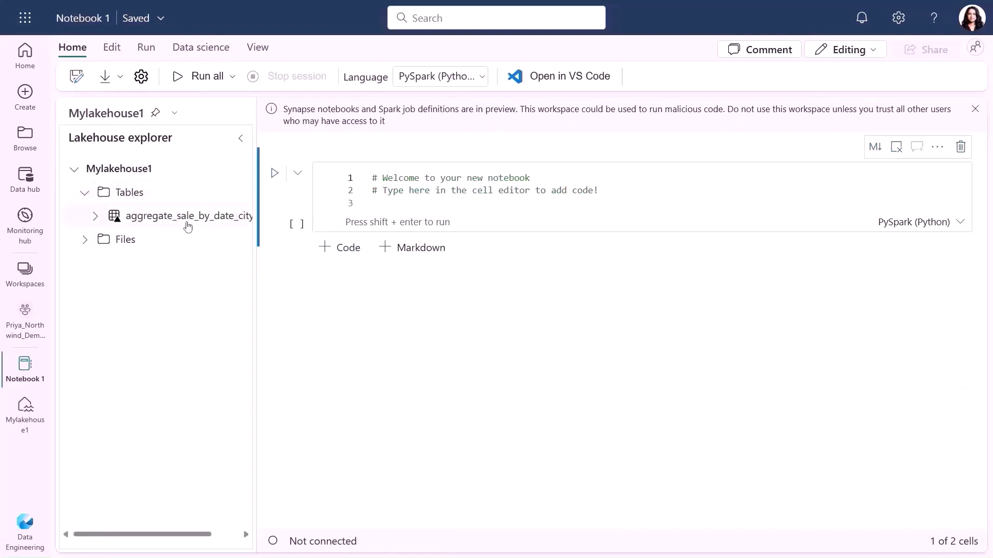
left_click_drag(190, 223, 394, 216)
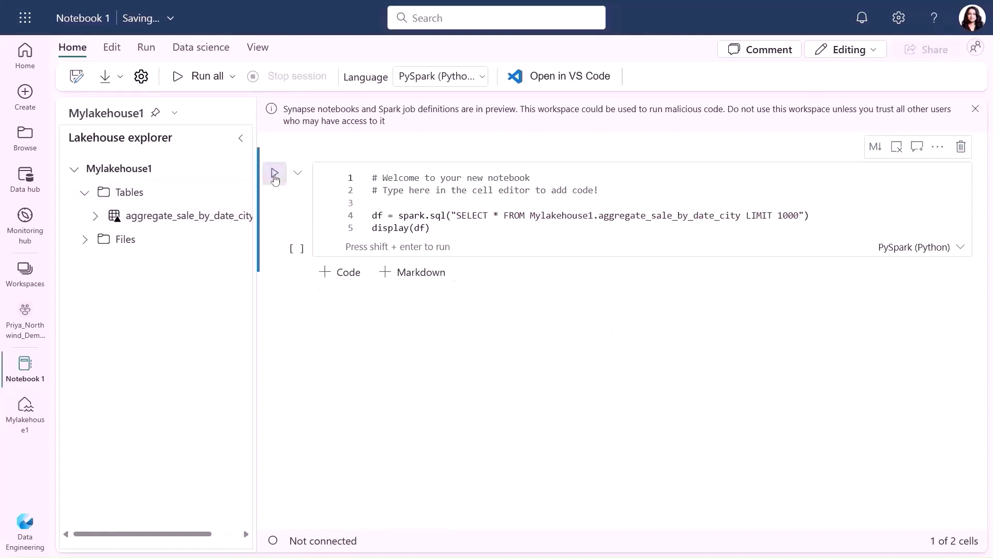
key("shift+Return")
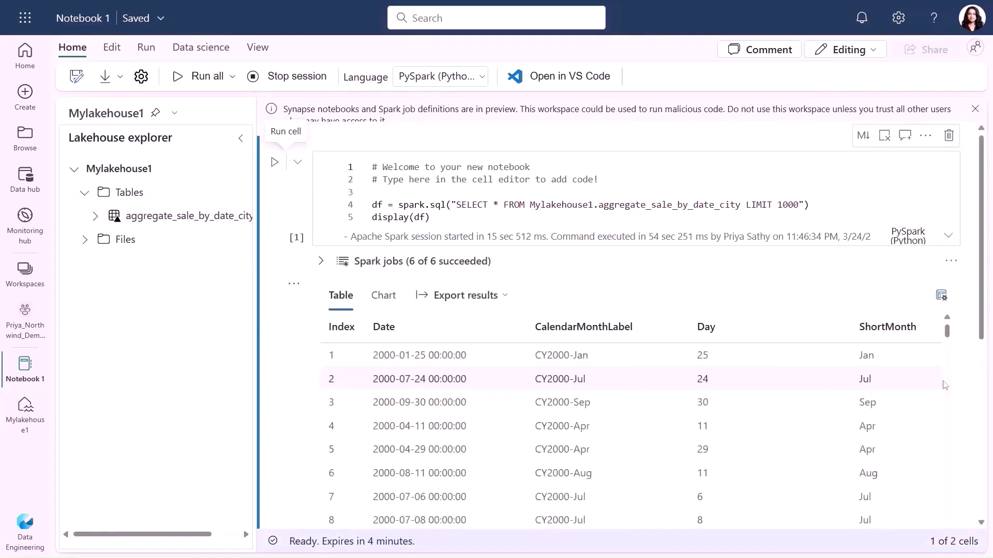
scroll(944, 385, "down", 2)
scroll(944, 385, "down", 3)
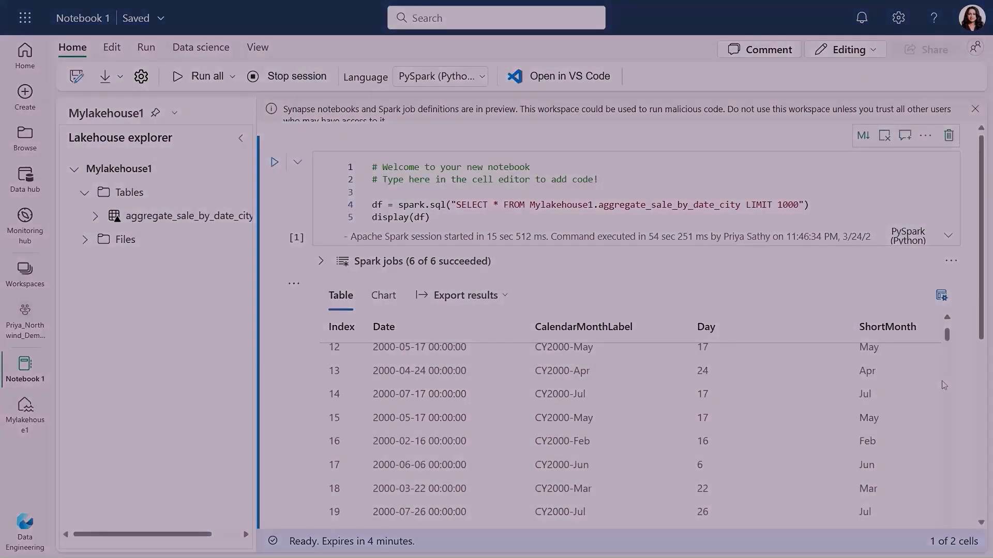